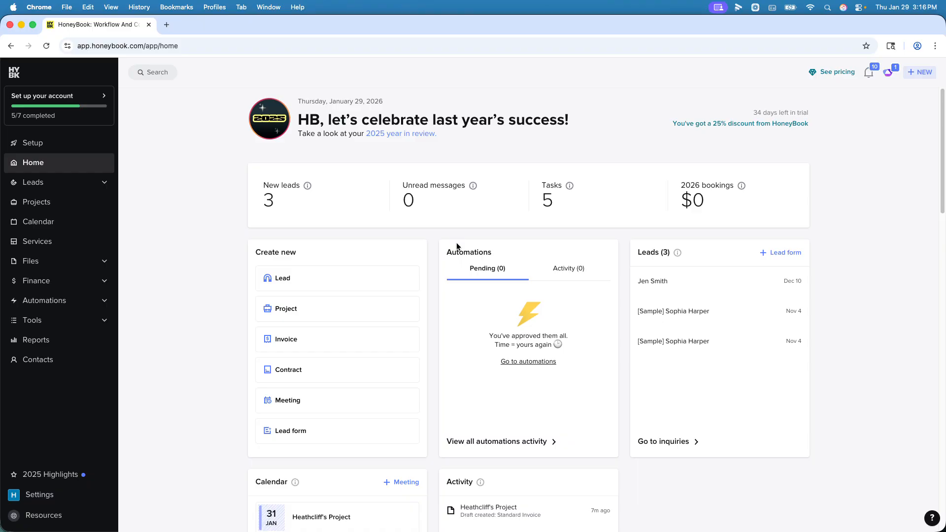
left_click(113, 258)
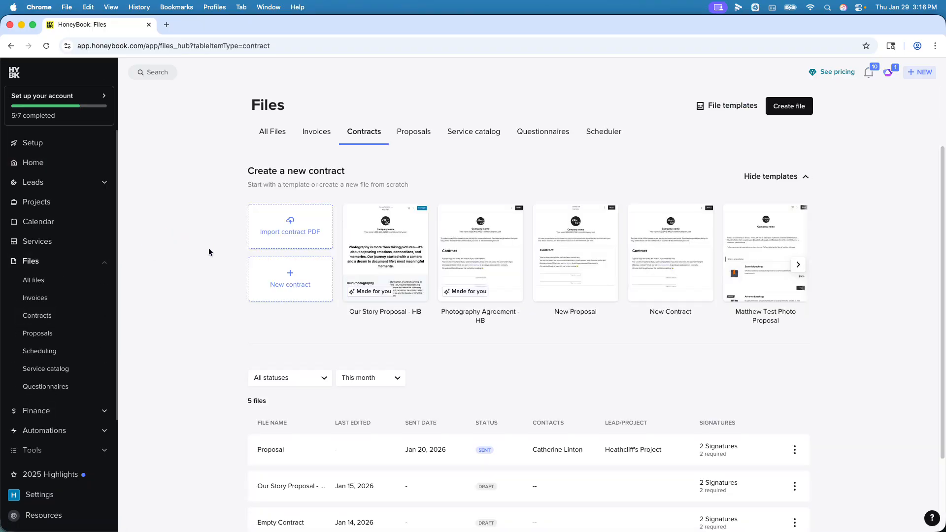
left_click(64, 163)
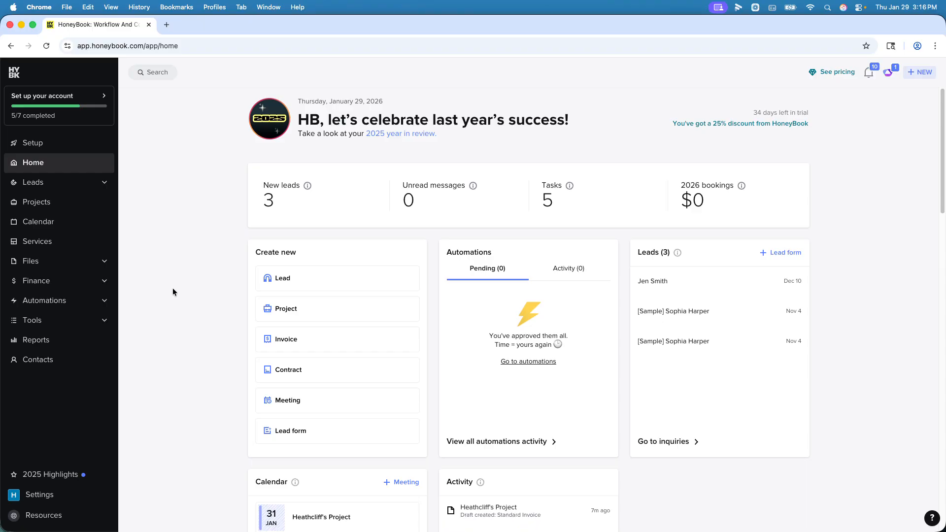
left_click(39, 494)
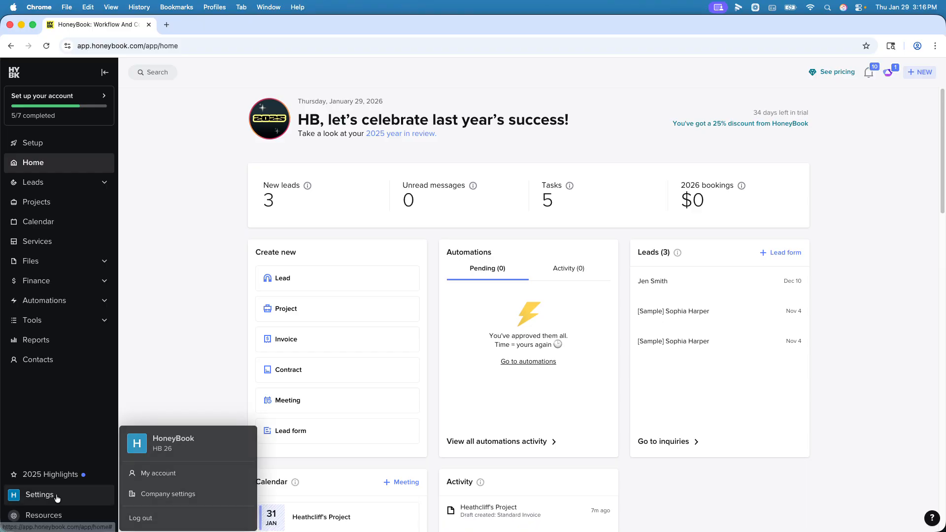
left_click(196, 494)
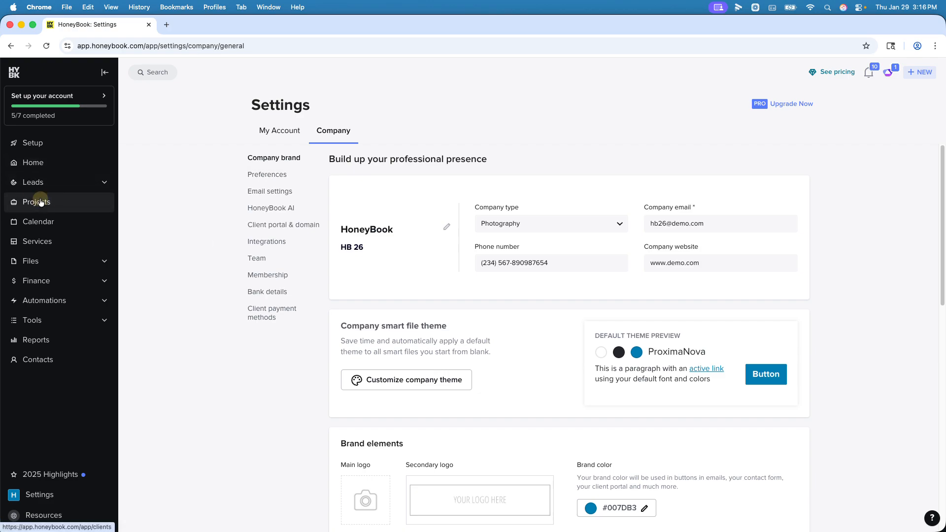
Open the family lead project in the second row of the projects list and show its details.
left_click(62, 203)
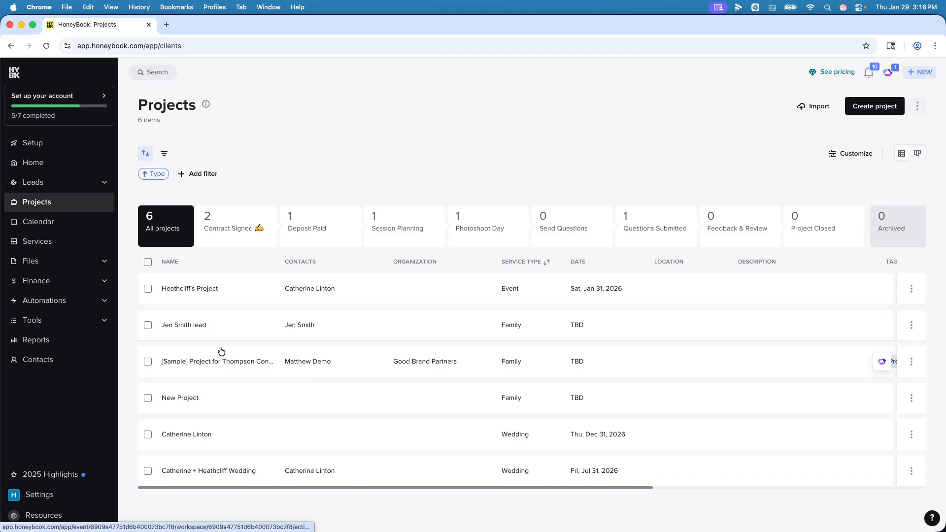
left_click(202, 328)
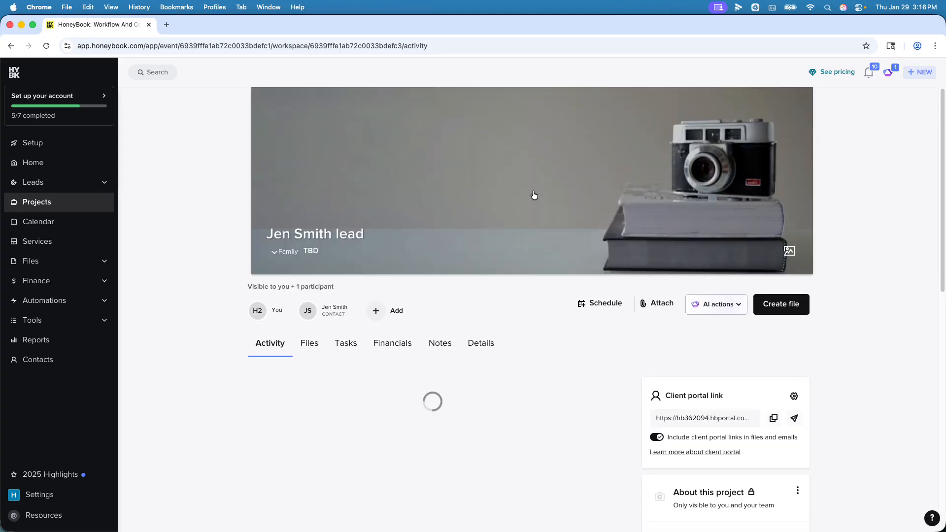
scroll(496, 299, "down", 3)
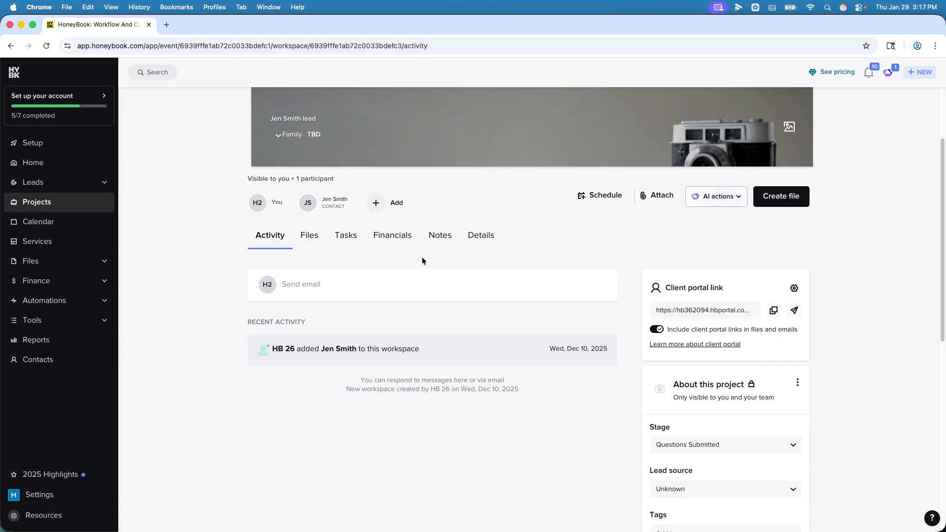
left_click(487, 238)
Examine the project's name, service type, description, date and location settings, and custom fields.
scroll(538, 305, "down", 4)
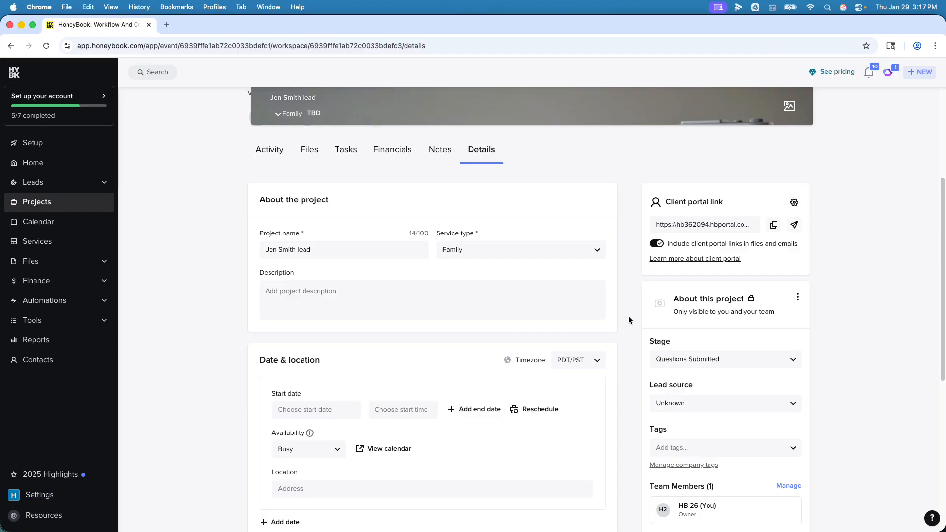
scroll(628, 320, "down", 2)
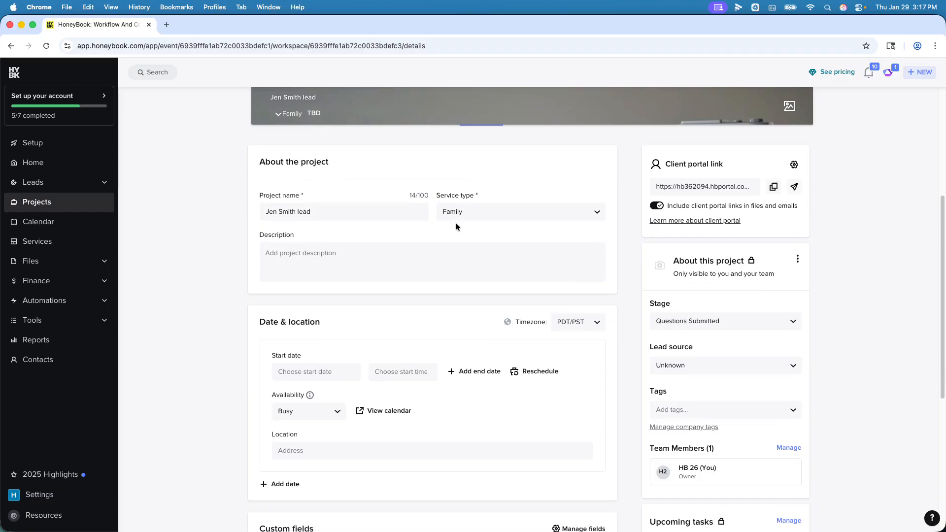
triple_click(279, 210)
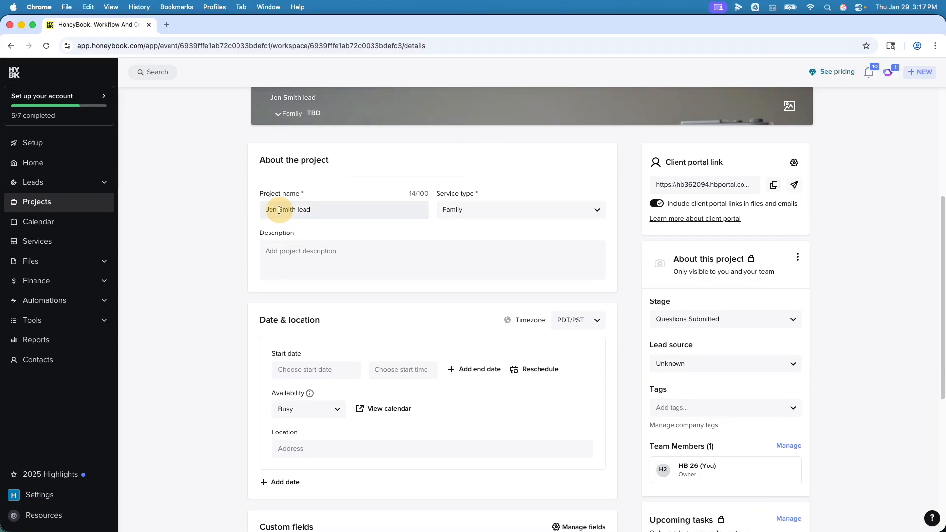
left_click(322, 206)
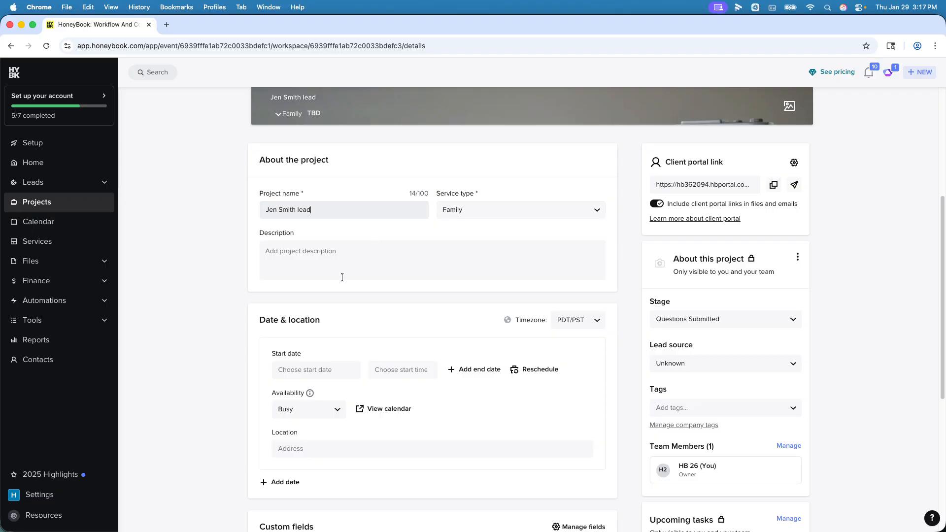
left_click(346, 262)
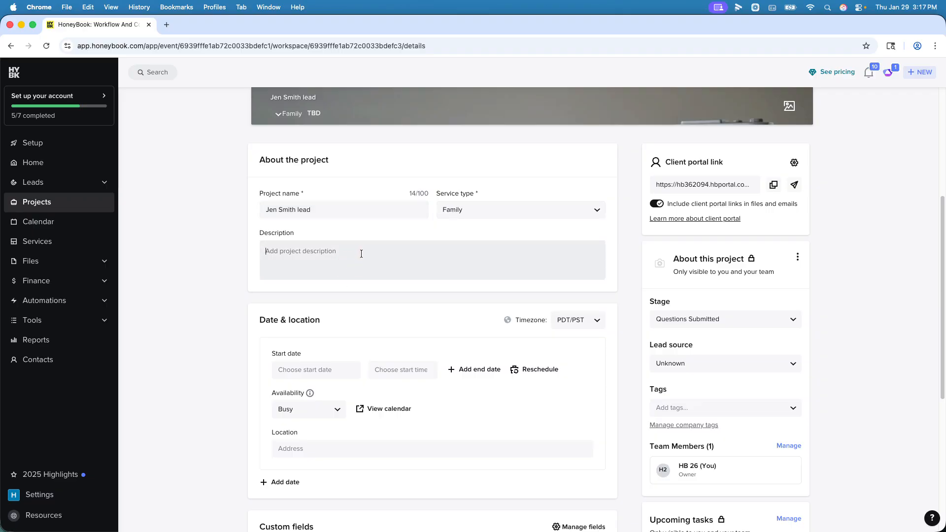
scroll(361, 253, "down", 5)
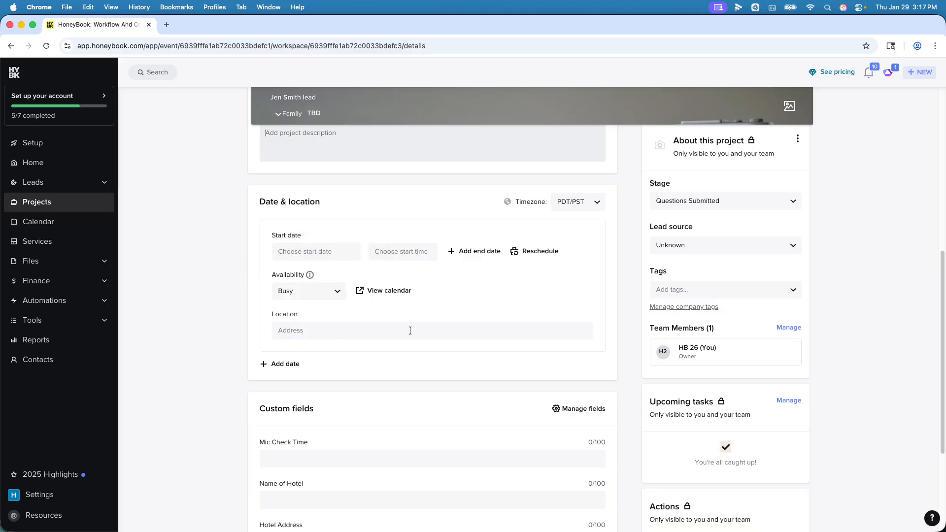
scroll(469, 275, "down", 1)
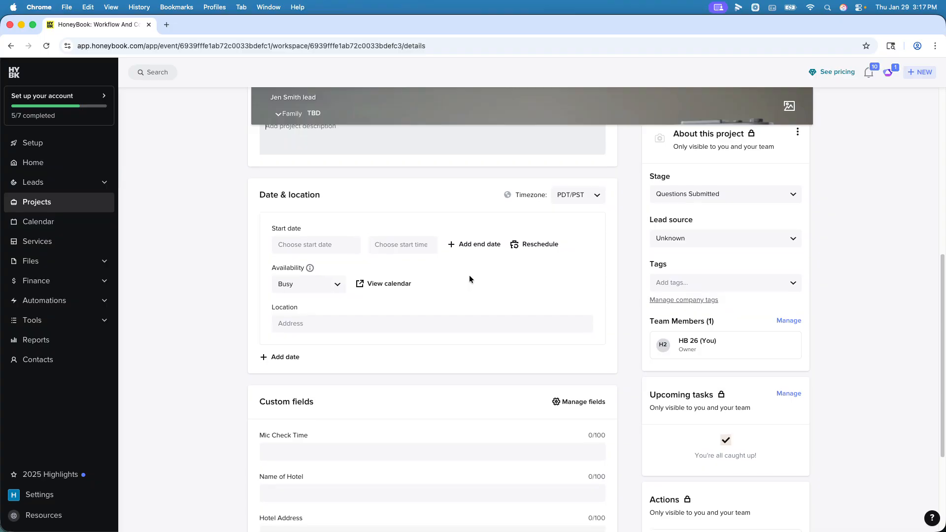
scroll(478, 273, "down", 5)
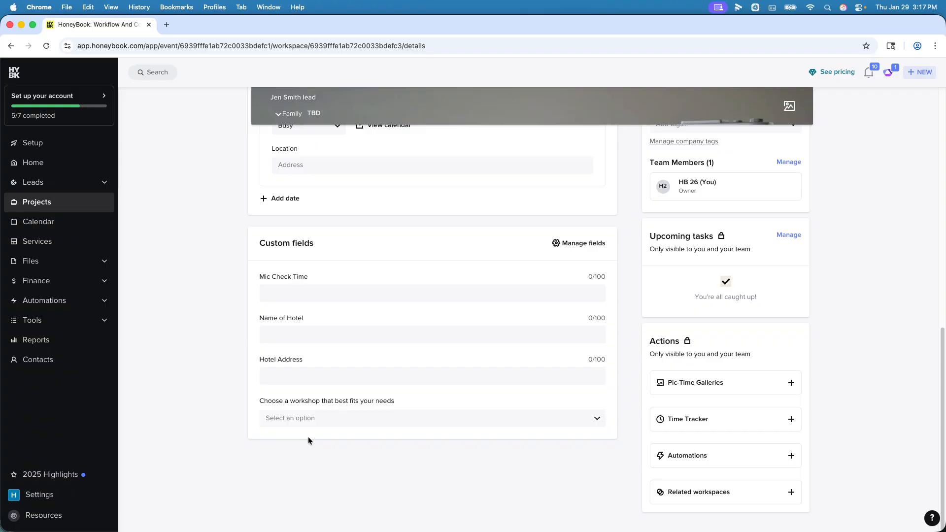
left_click(321, 369)
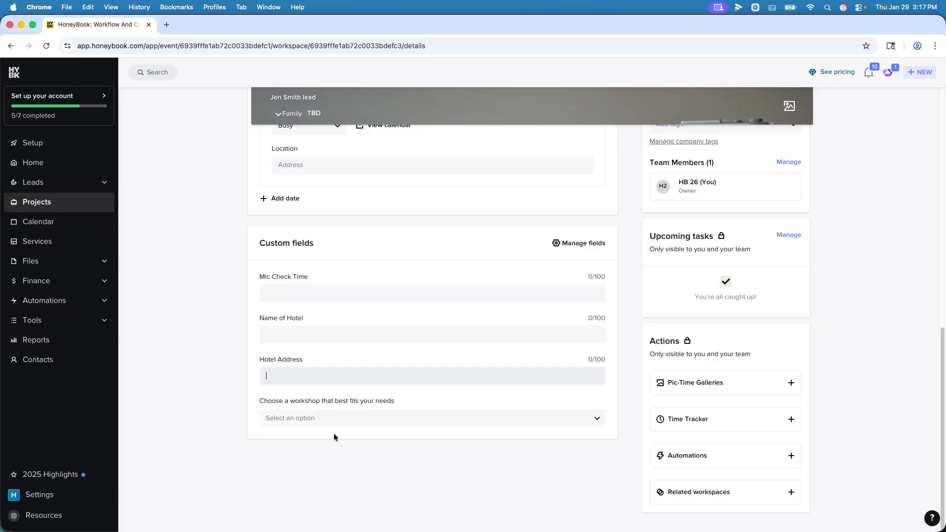
scroll(333, 437, "up", 12)
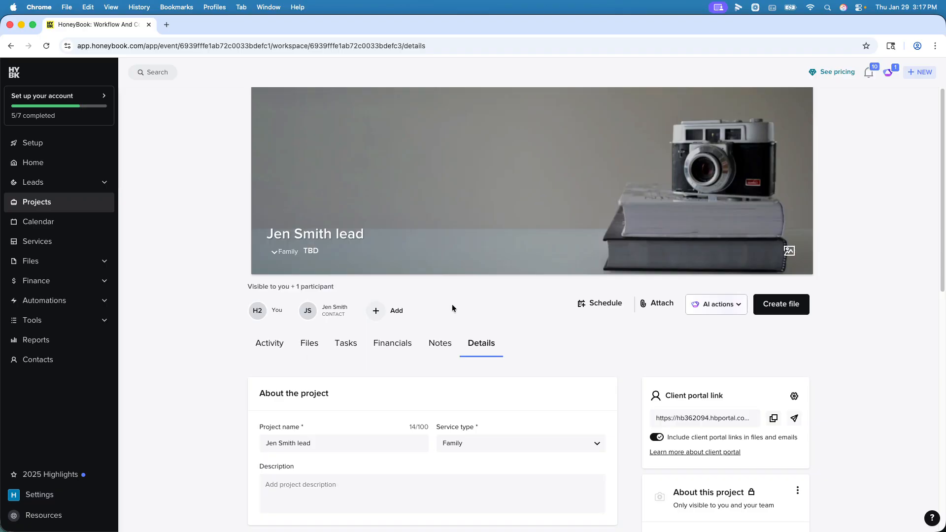
scroll(451, 305, "down", 4)
scroll(451, 310, "down", 1)
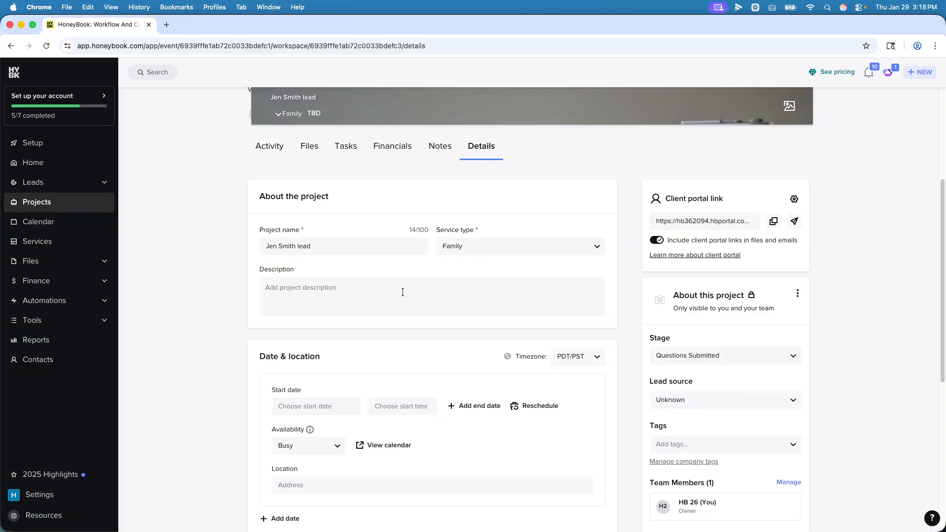
Set the project's Mic Check Time custom field to 3:00pm.
scroll(389, 296, "down", 2)
scroll(387, 298, "down", 5)
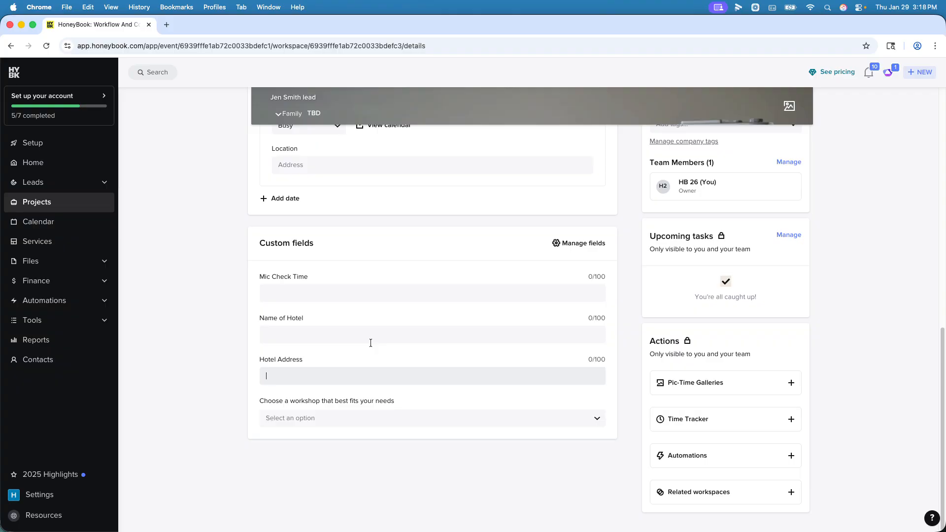
left_click(294, 289)
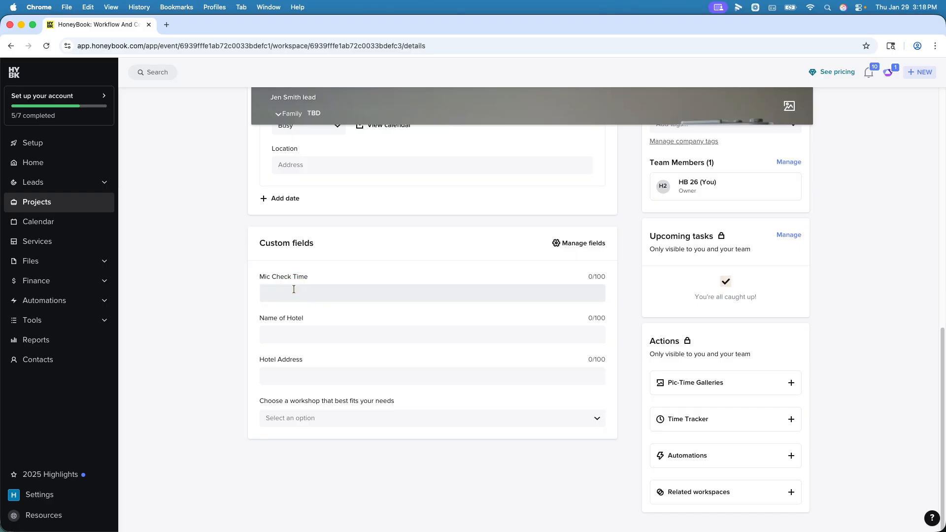
type("3:00pm")
Enter Hotel California as the Name of Hotel and fill in the hotel's street address in the custom fields.
left_click(297, 329)
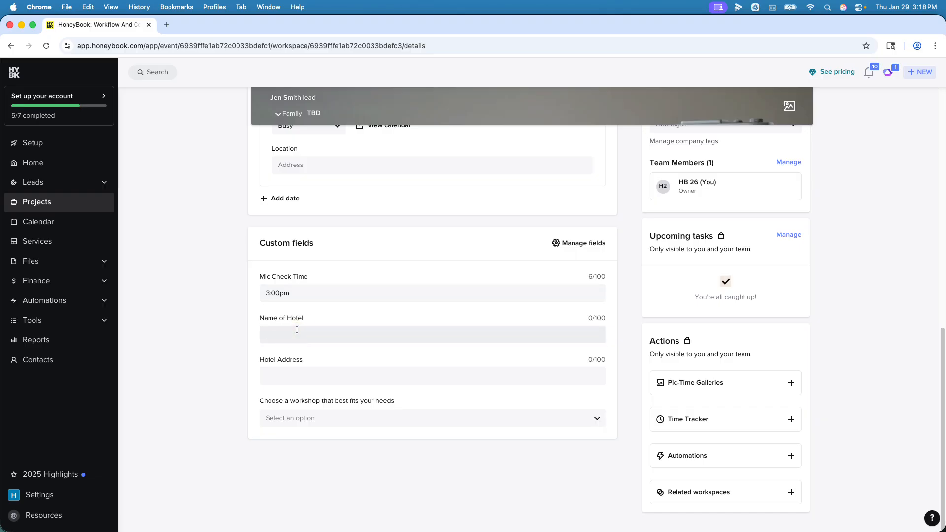
type("Hte")
type("el ")
type("Cal")
type("ifo")
type("rnia")
left_click(309, 370)
type("123 Main Street")
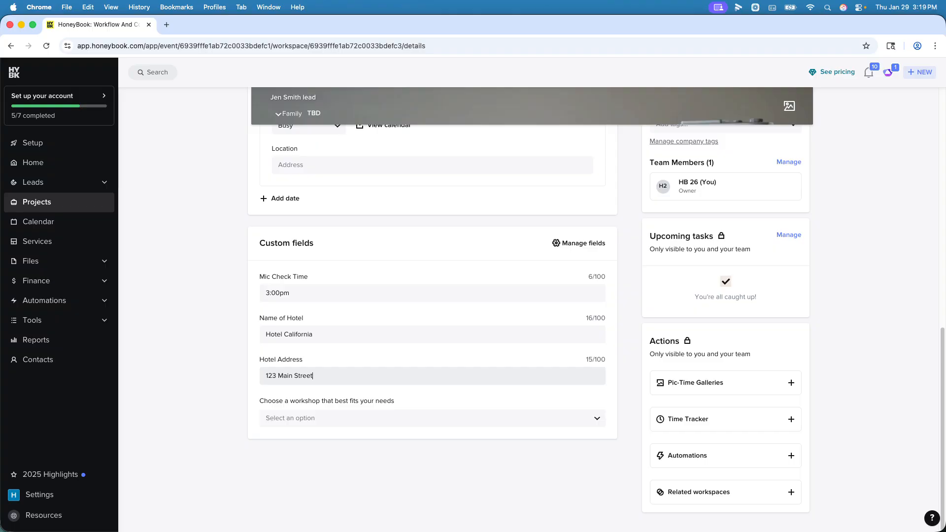
Select Workshop C for the custom field asking which workshop best fits the client's needs.
key("Tab")
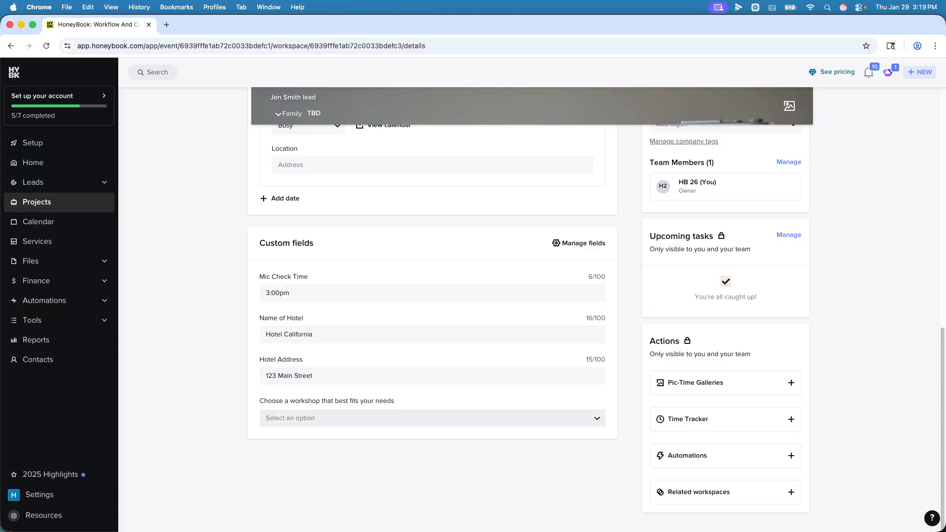
left_click(338, 417)
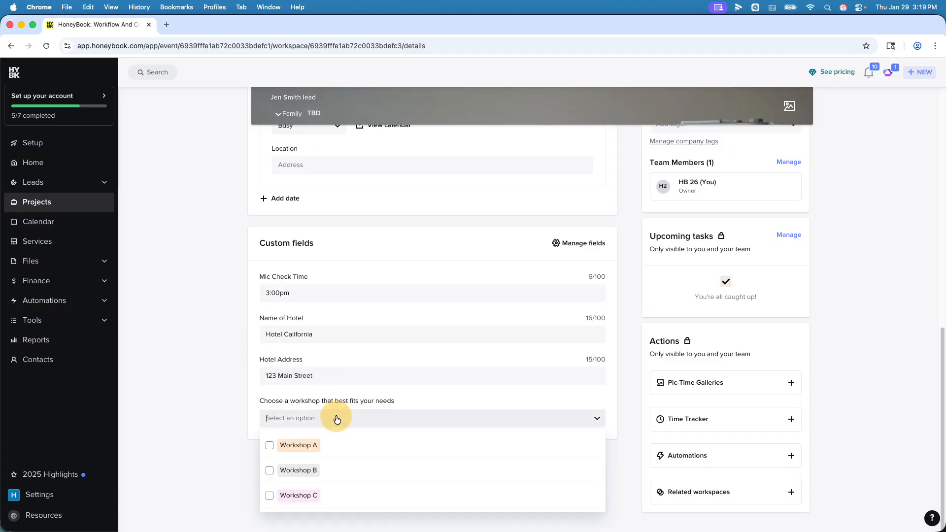
left_click(348, 496)
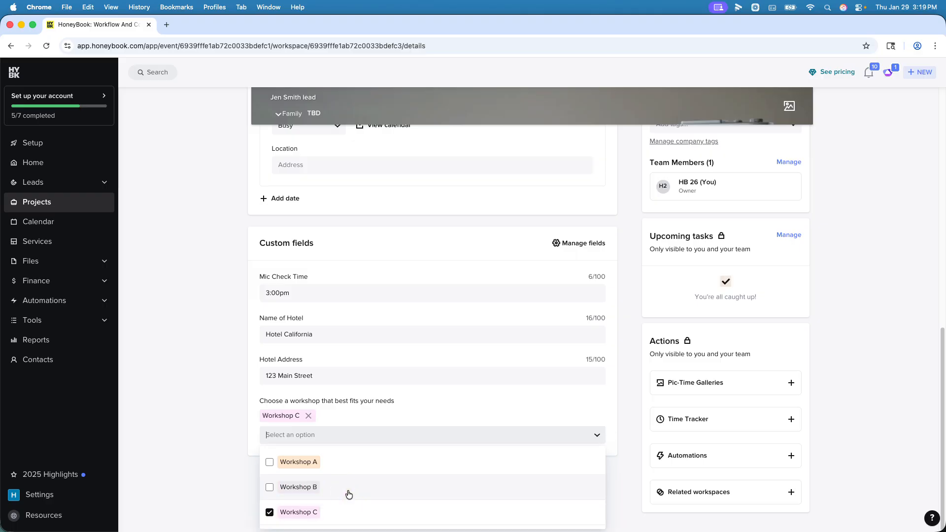
left_click(190, 395)
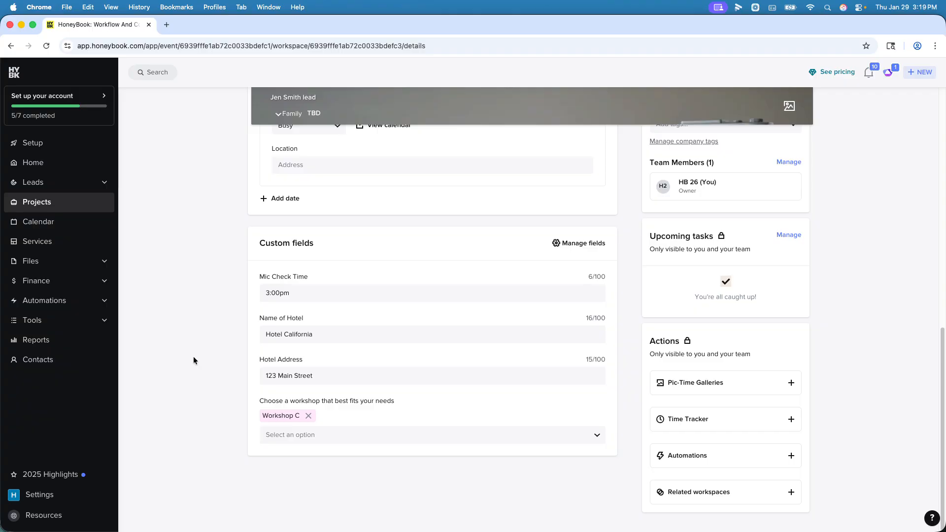
Examine the service type options available in the project's header without changing the selection.
left_click(279, 114)
left_click(203, 228)
left_click(286, 121)
scroll(308, 241, "up", 1)
scroll(315, 232, "down", 5)
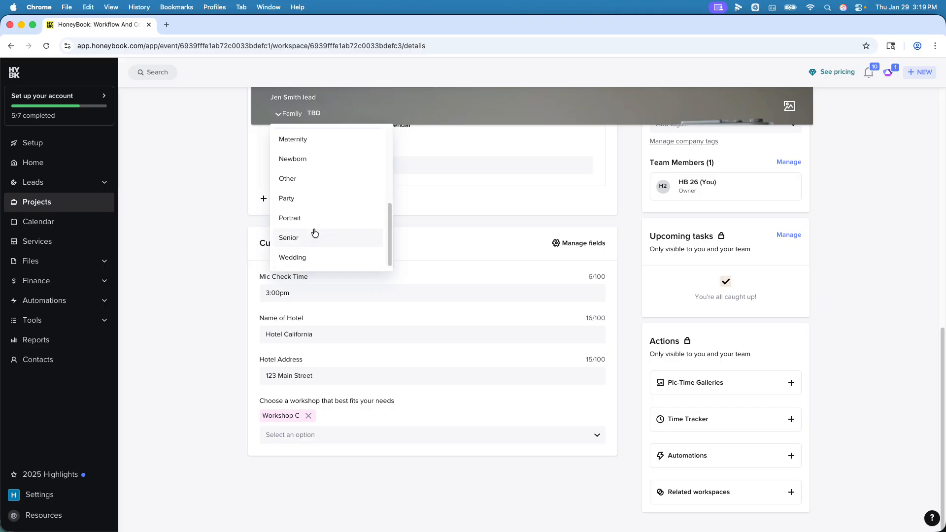
left_click(170, 228)
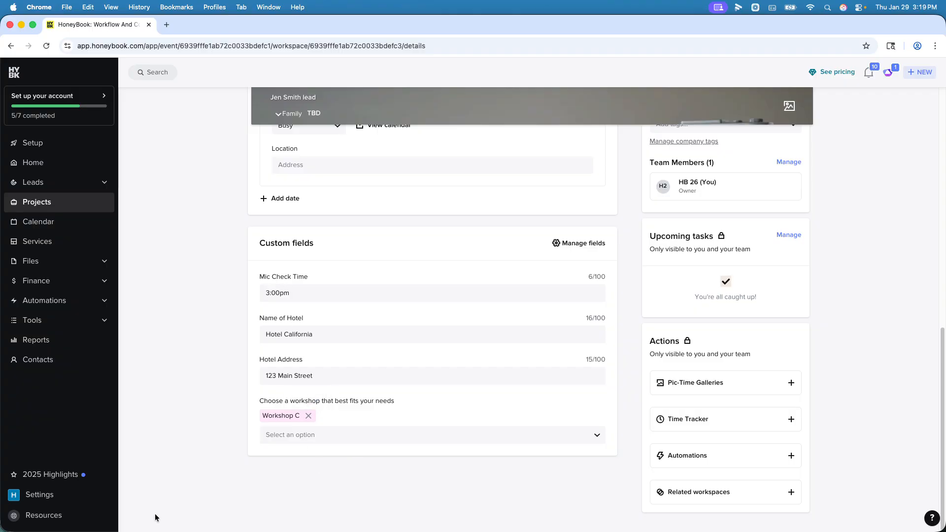
Open the Lead/Project field management dialog from the company preferences.
left_click(54, 497)
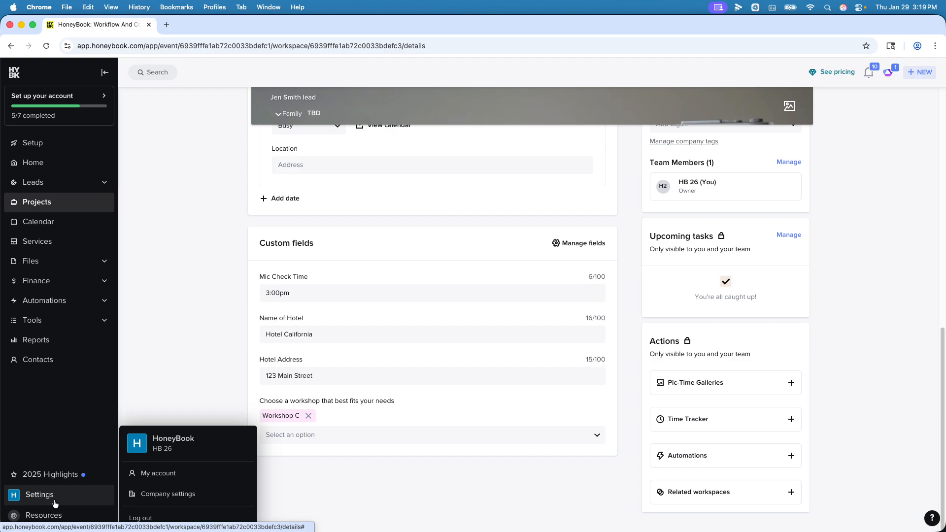
left_click(180, 494)
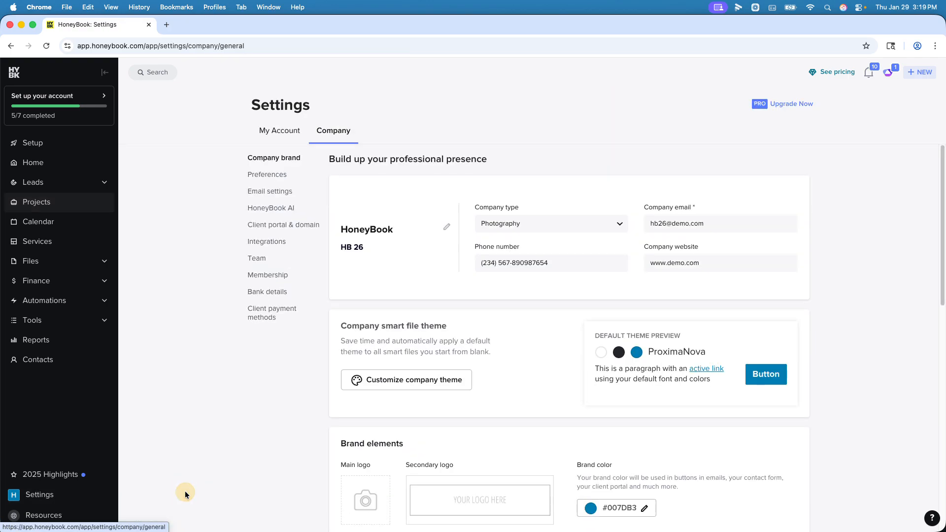
left_click(273, 175)
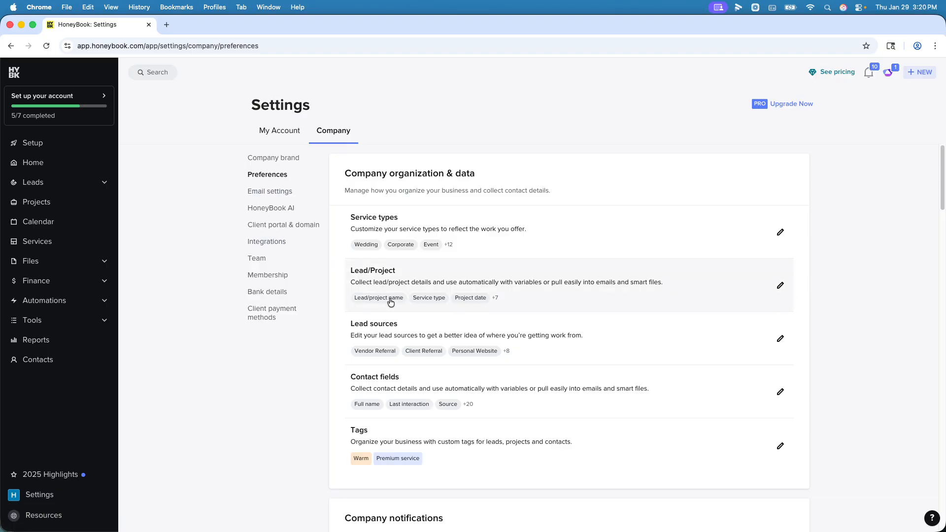
left_click(422, 279)
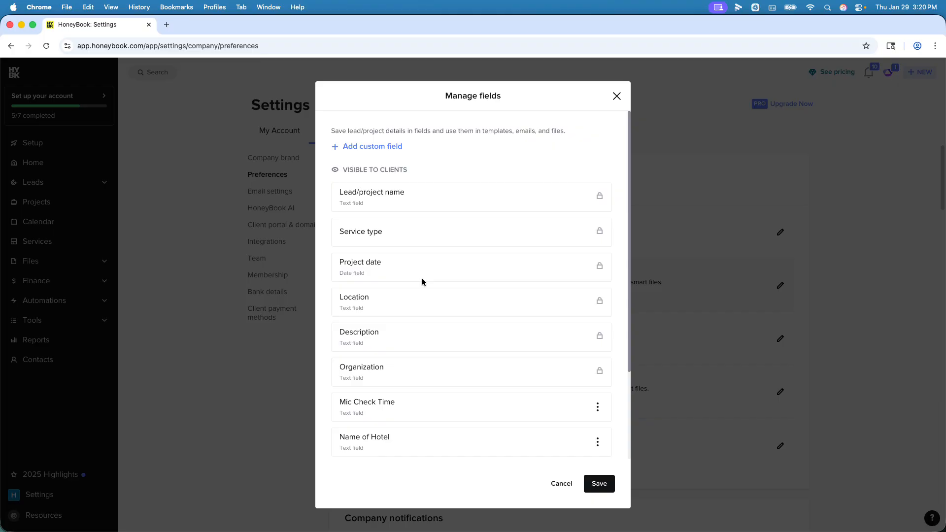
Examine the existing custom fields and the edit and delete options of the workshop selection field.
scroll(422, 281, "down", 5)
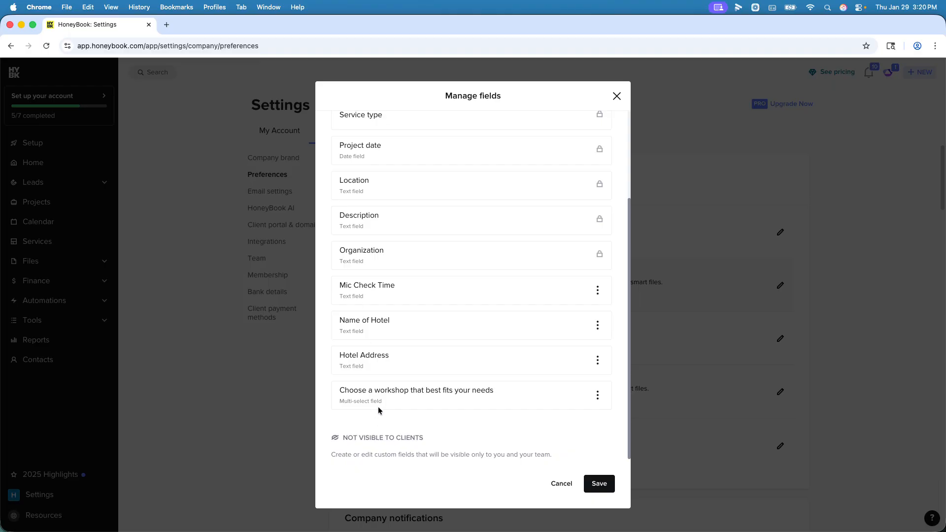
left_click_drag(374, 392, 386, 326)
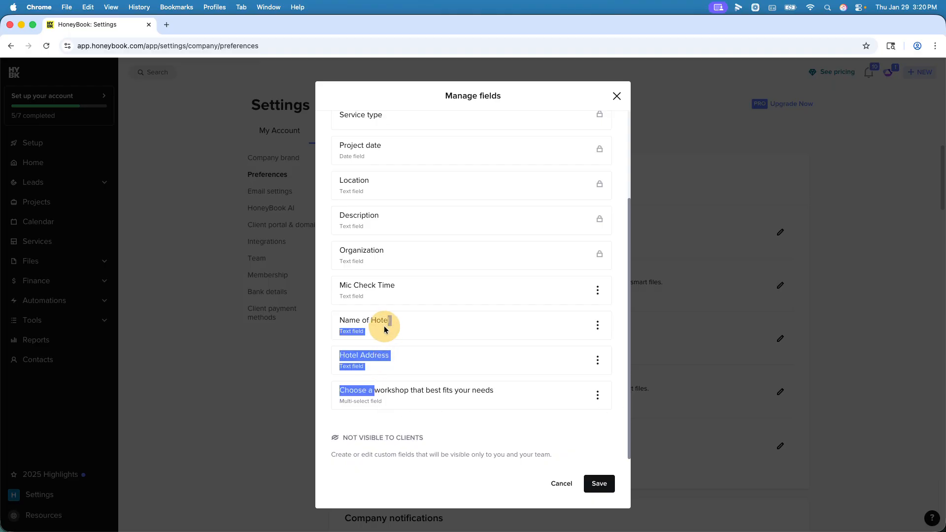
left_click(512, 411)
left_click(598, 397)
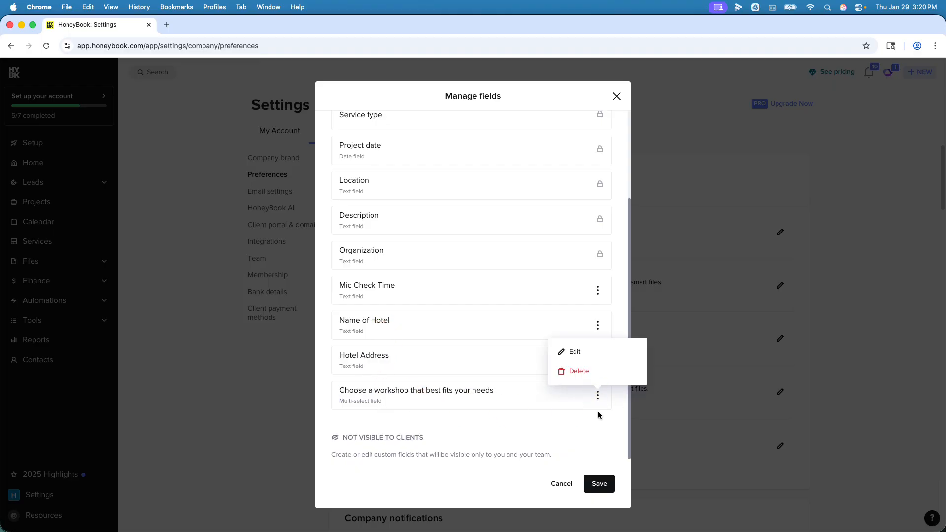
left_click(400, 366)
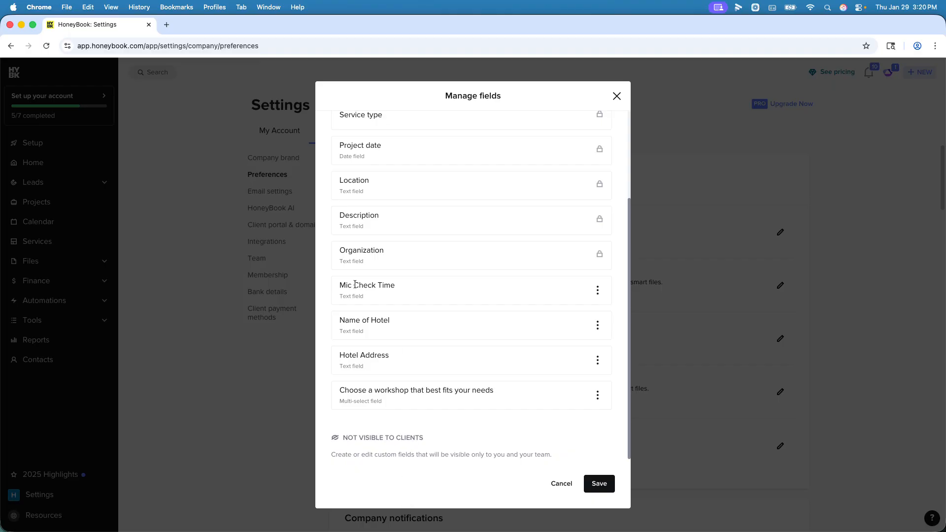
Start a new custom field and try the Single-select and Link field types for it.
scroll(460, 338, "up", 5)
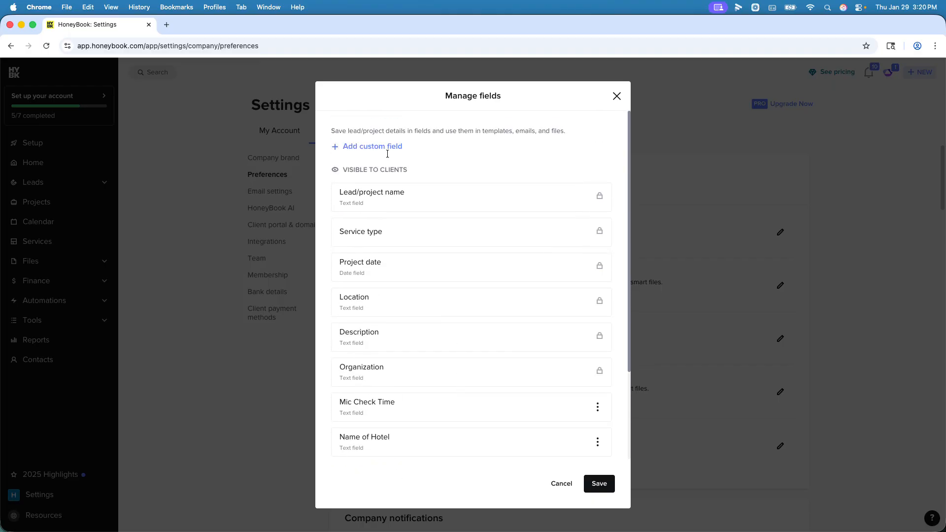
left_click(353, 146)
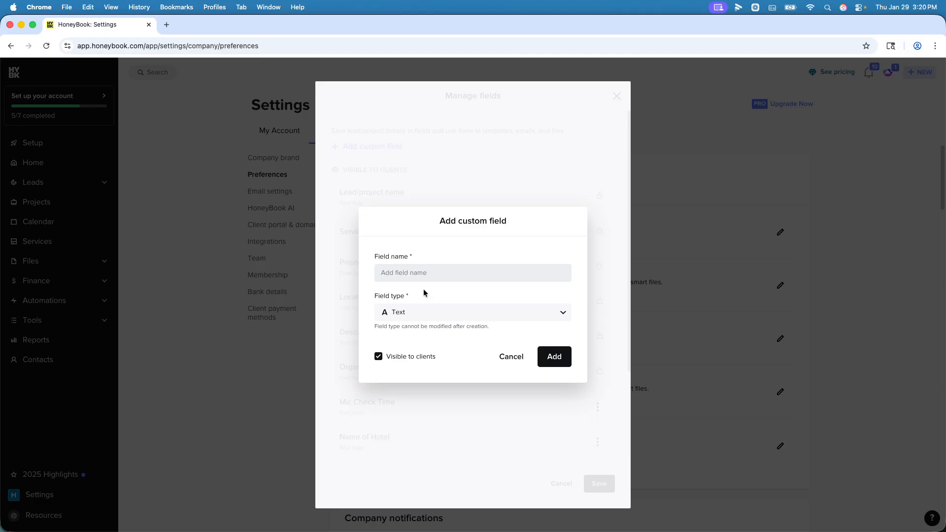
left_click(424, 314)
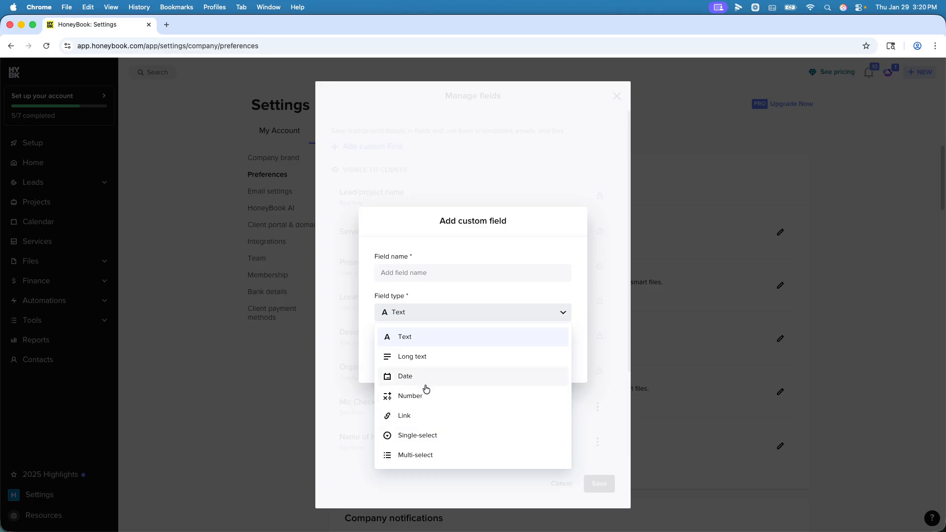
left_click(415, 435)
left_click(419, 300)
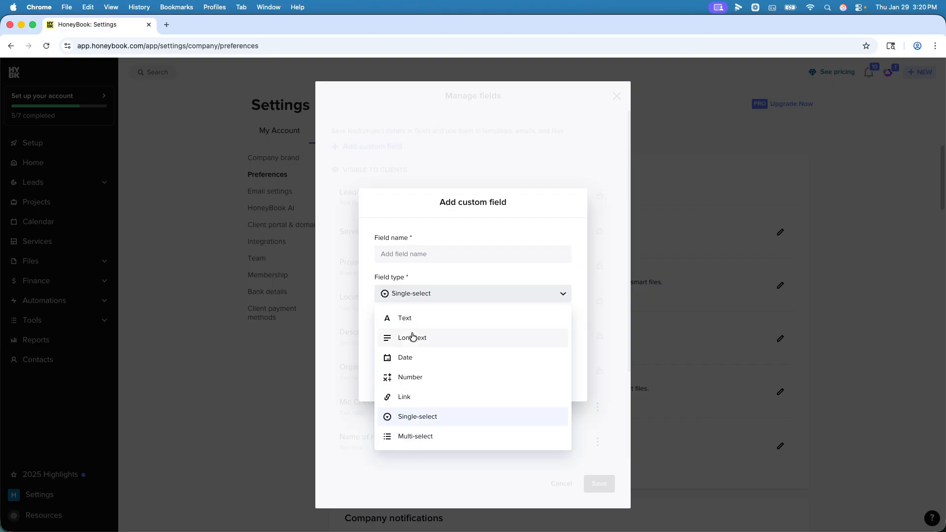
left_click(405, 403)
left_click(418, 316)
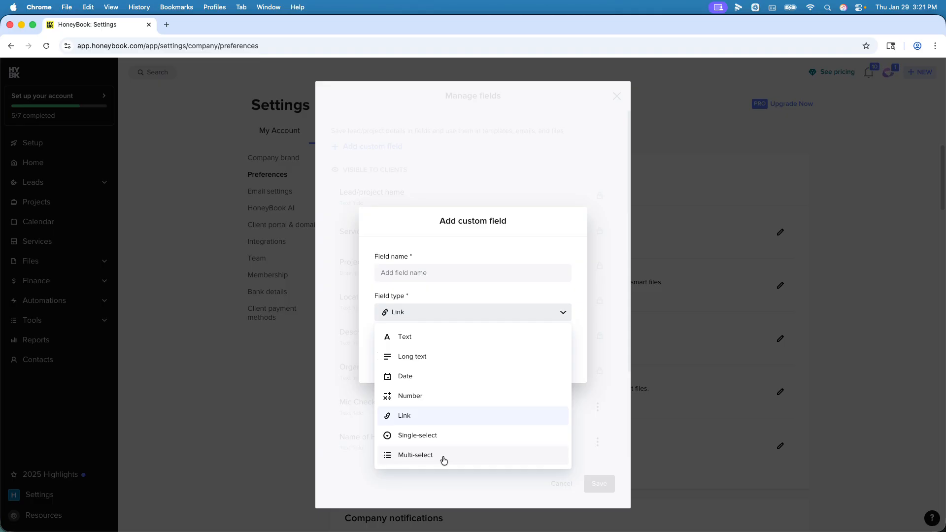
left_click(454, 272)
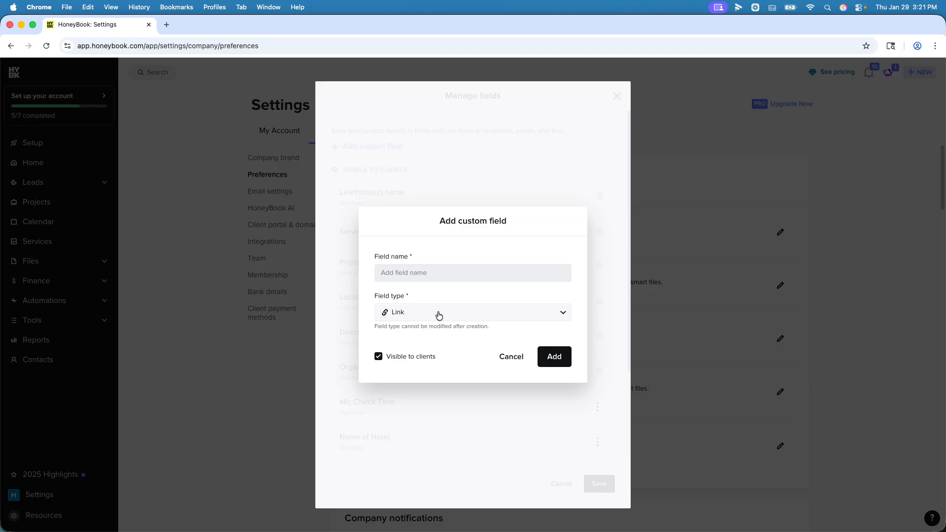
Add the custom field as a Text field named Get Ready Location, keeping it visible to clients.
left_click(423, 318)
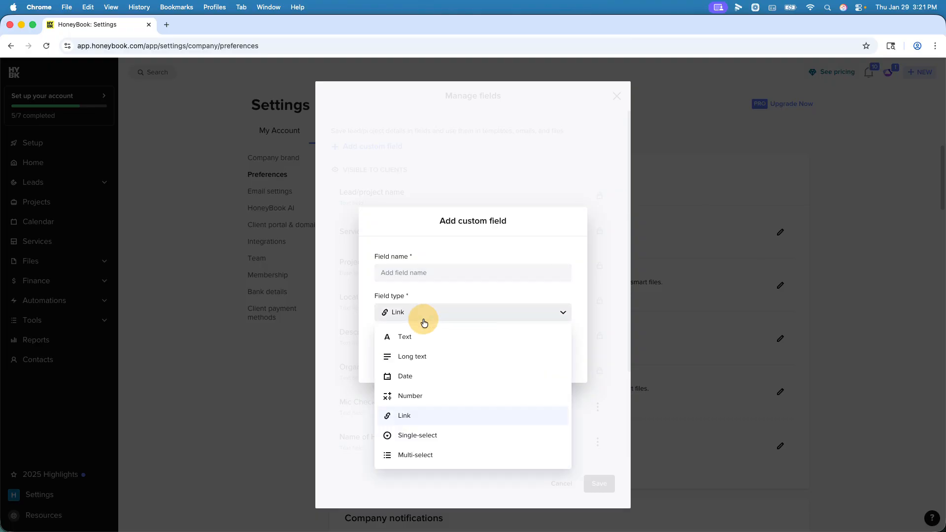
left_click(429, 344)
left_click(419, 273)
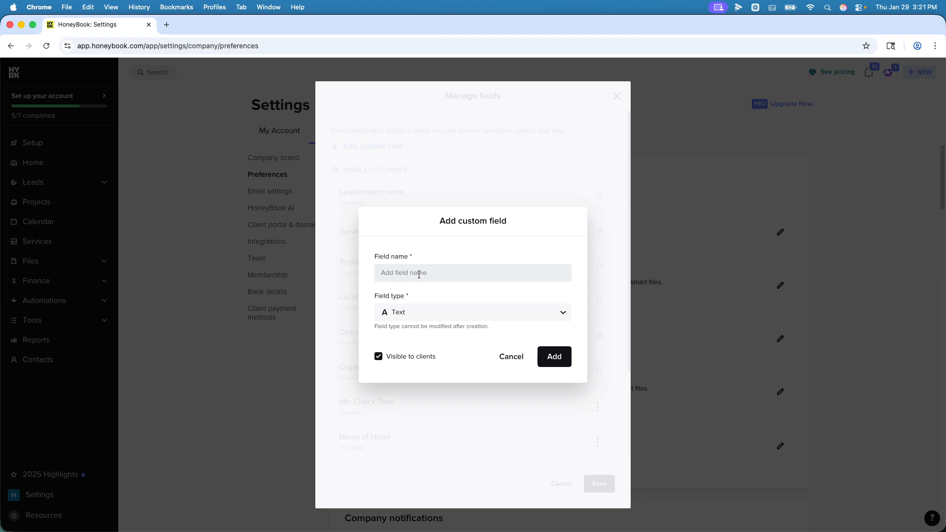
type("Get Ready Location")
left_click(378, 358)
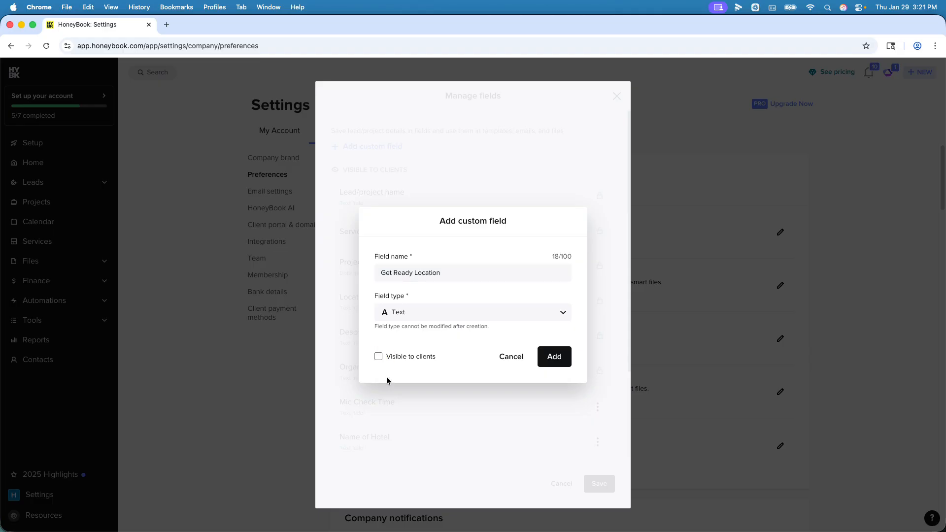
left_click(378, 356)
left_click(553, 358)
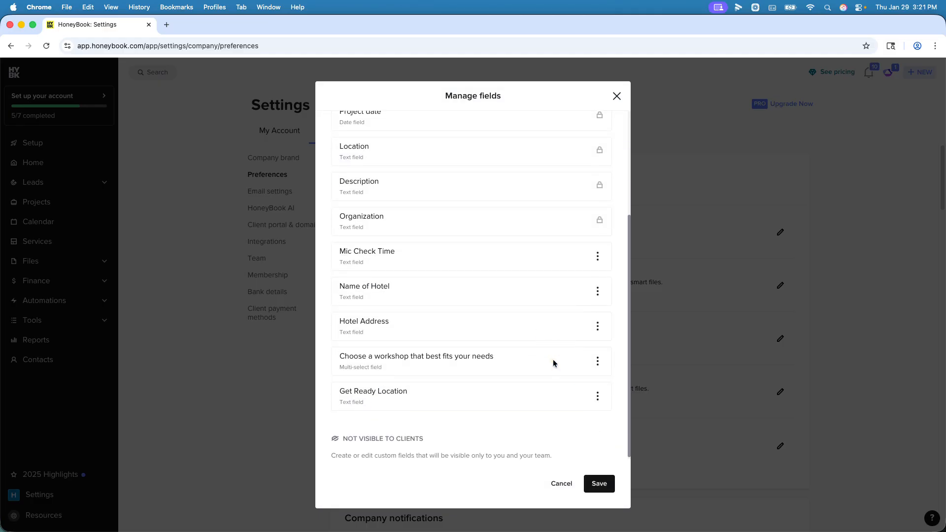
Start another custom field of the Multi-select type and name it Ice Cream Flavor.
scroll(489, 376, "up", 5)
left_click(368, 141)
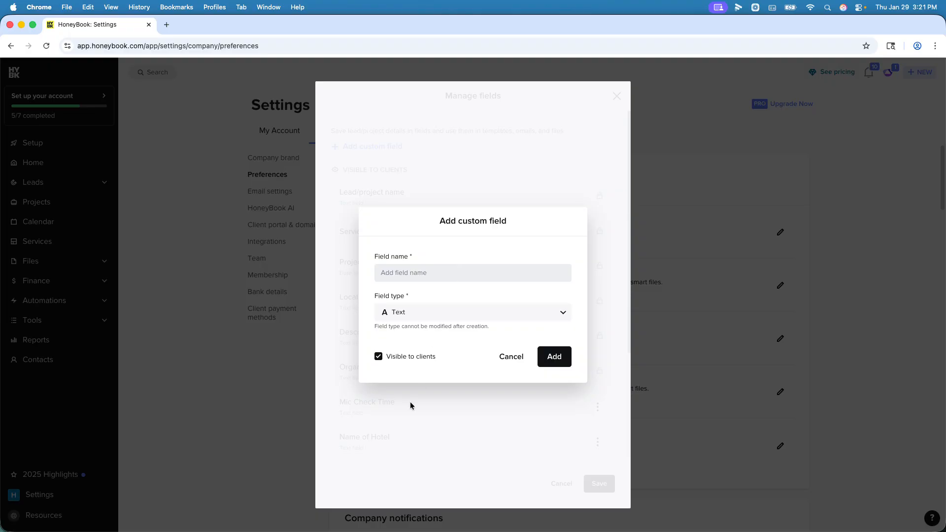
left_click(426, 318)
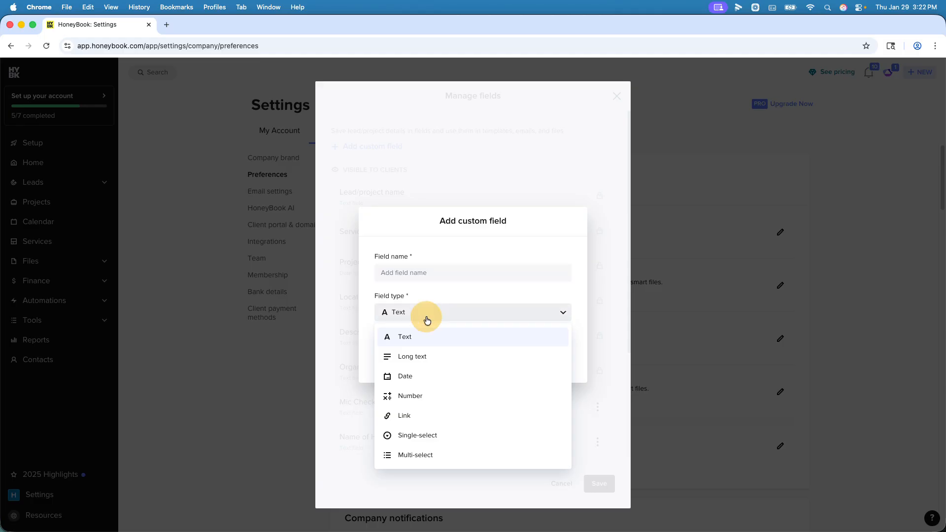
left_click(429, 457)
left_click(422, 256)
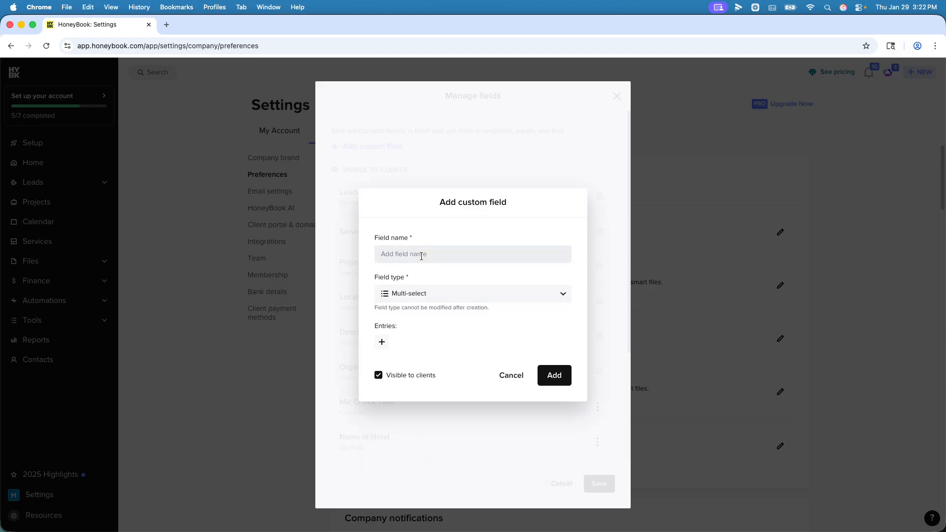
type("Ice Cream Flavor")
key("BackSpace")
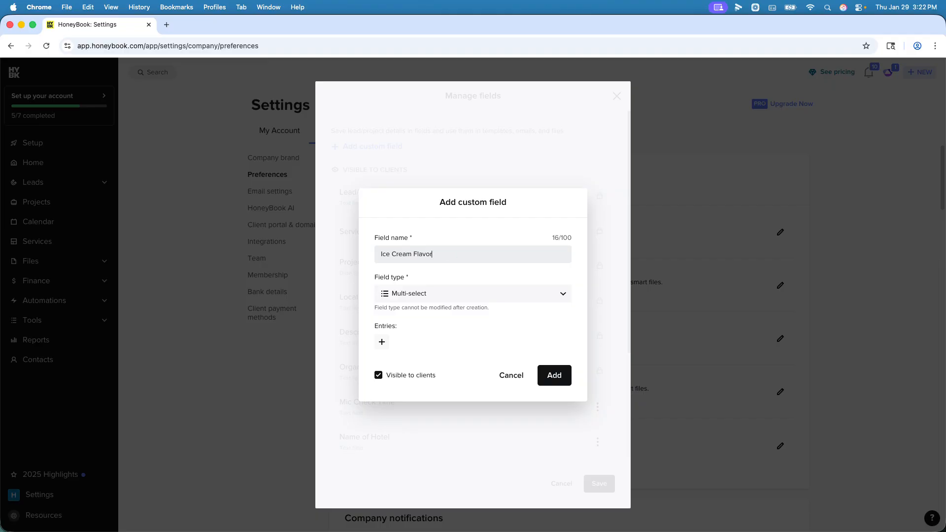
Create the entries Vanilla, Chocolate and Sea Salt for the Ice Cream Flavor field.
left_click(382, 342)
type("Vanilla")
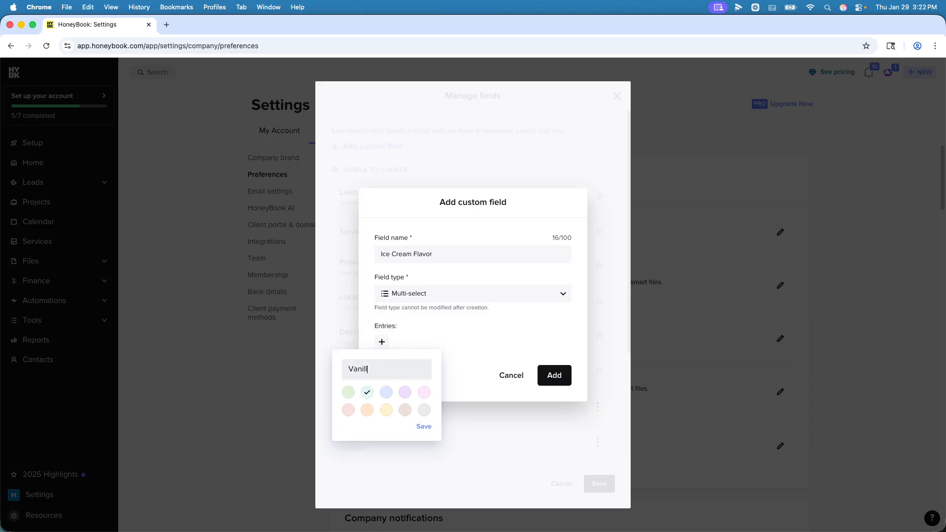
left_click(423, 427)
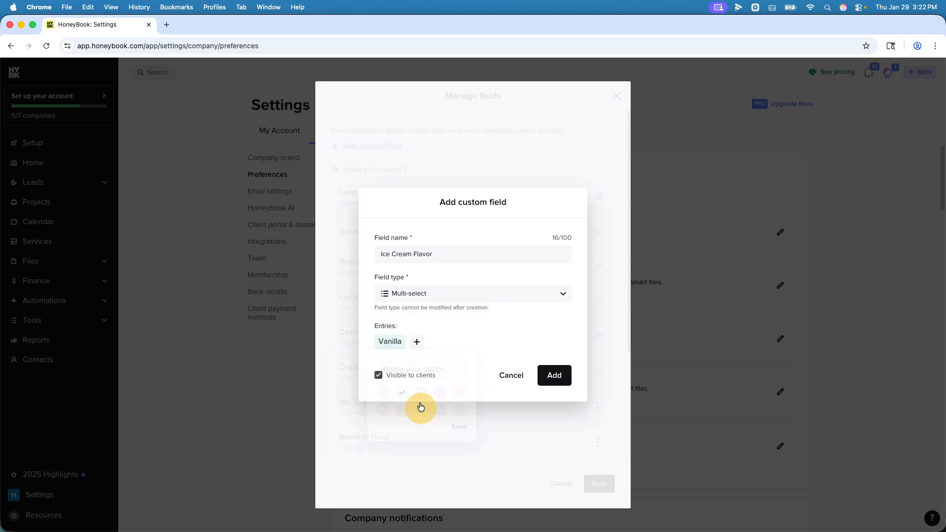
left_click(416, 341)
type("Chocolate")
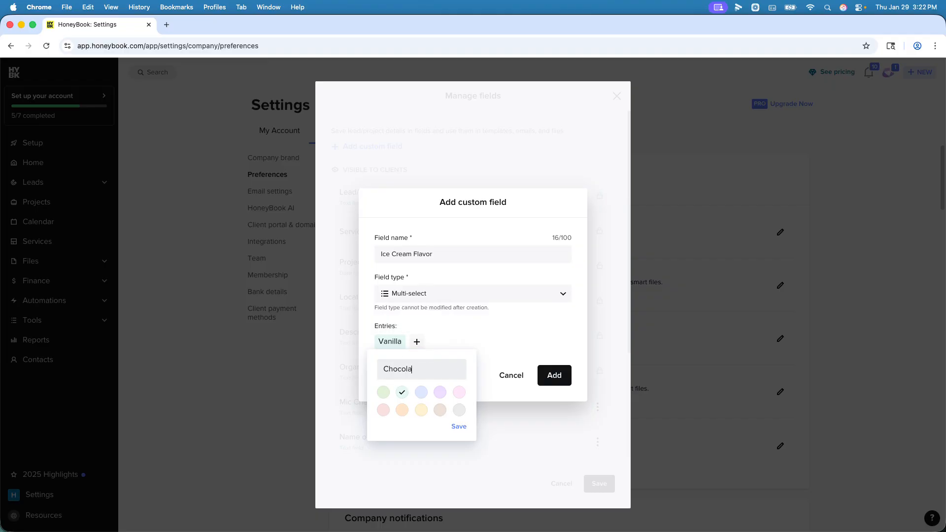
left_click(459, 426)
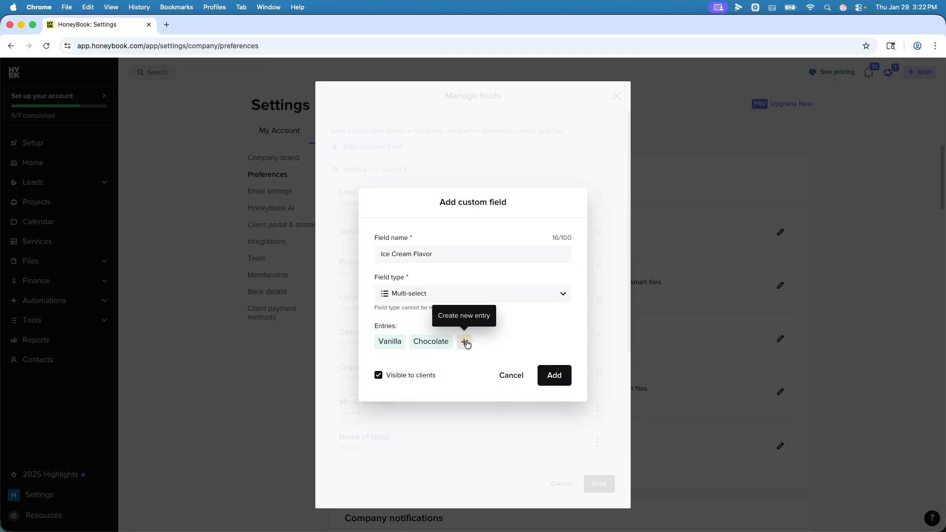
left_click(464, 342)
type("Sea Salt")
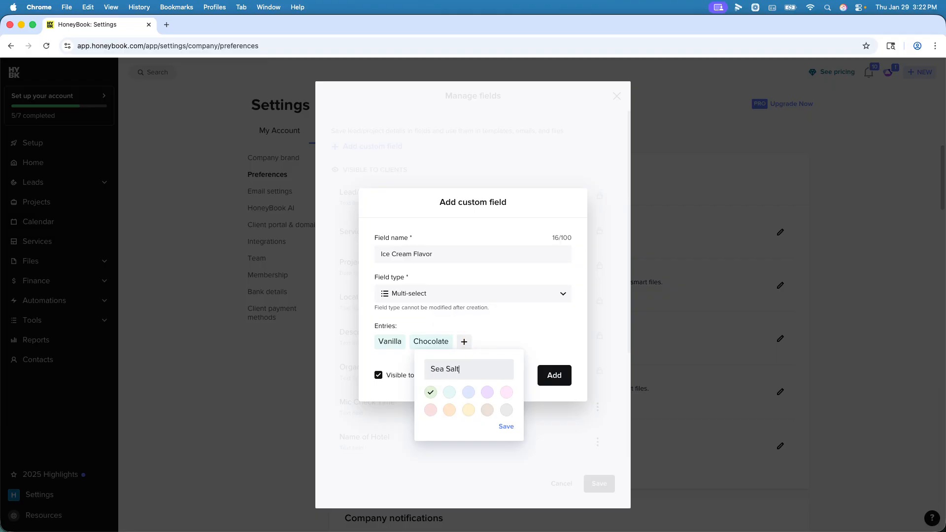
left_click(504, 428)
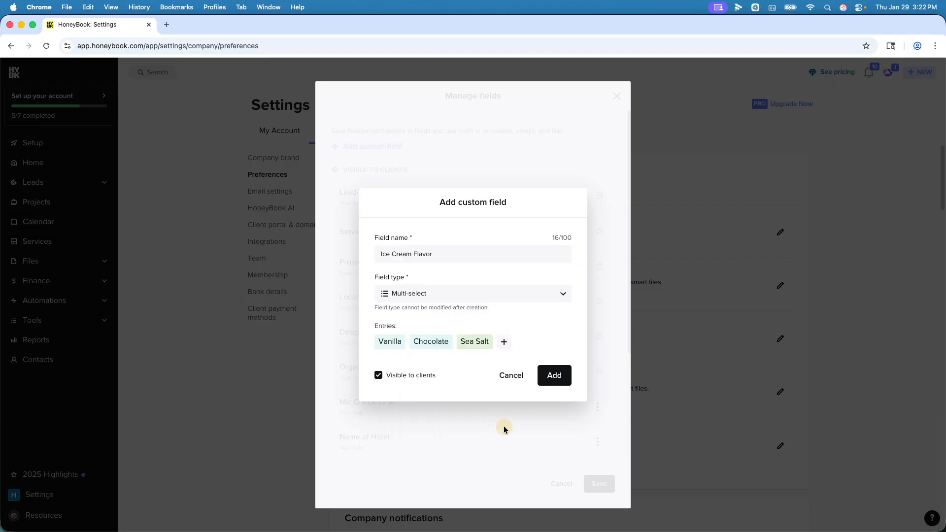
Add the Ice Cream Flavor field to the client-visible fields and save the project field changes.
left_click(554, 376)
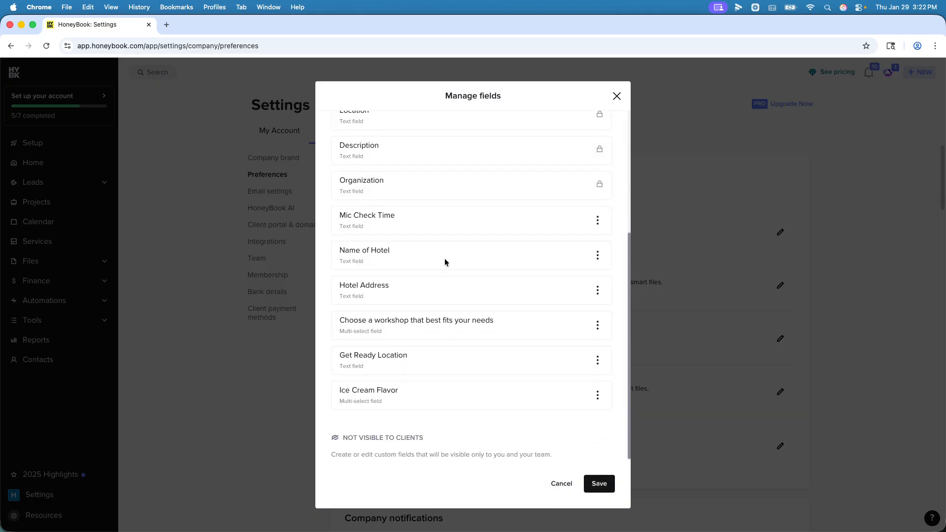
scroll(408, 303, "up", 10)
left_click(606, 483)
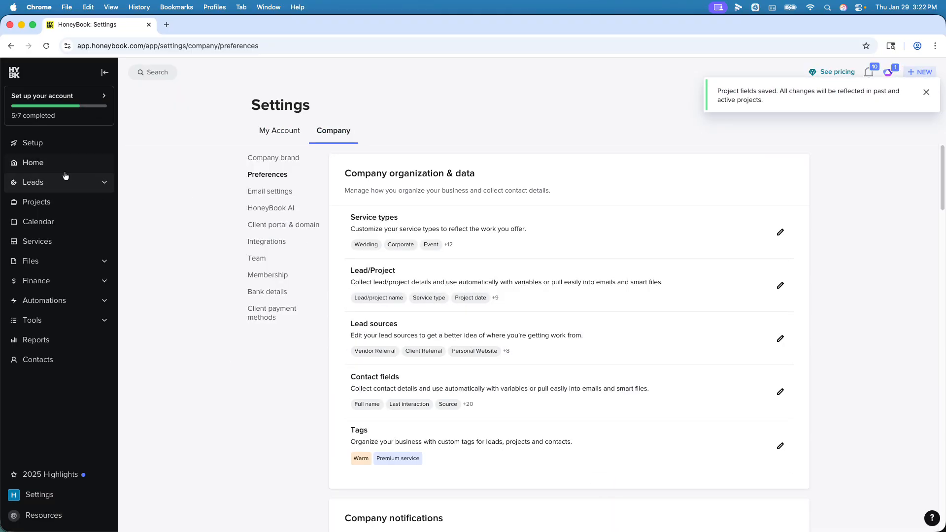
Open the details of the Family lead project with the filled-in hotel fields and review its custom fields.
left_click(39, 204)
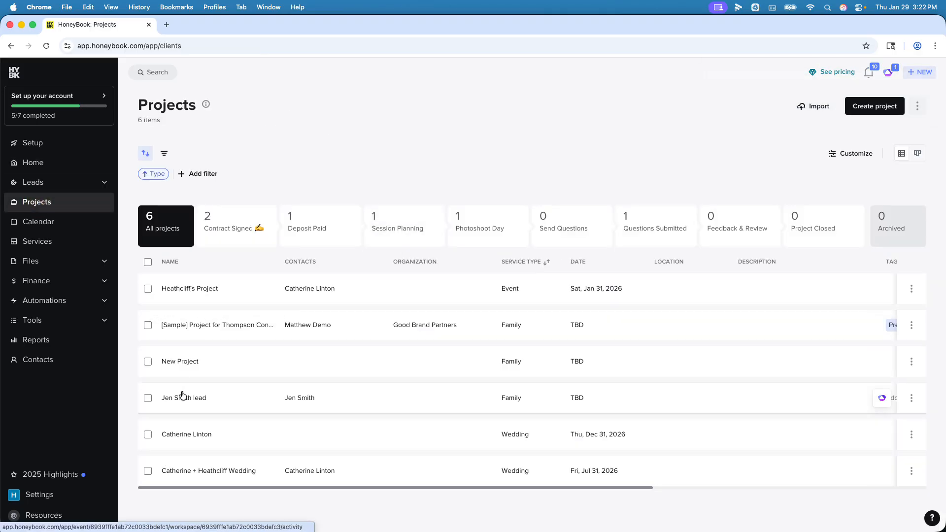
left_click(316, 299)
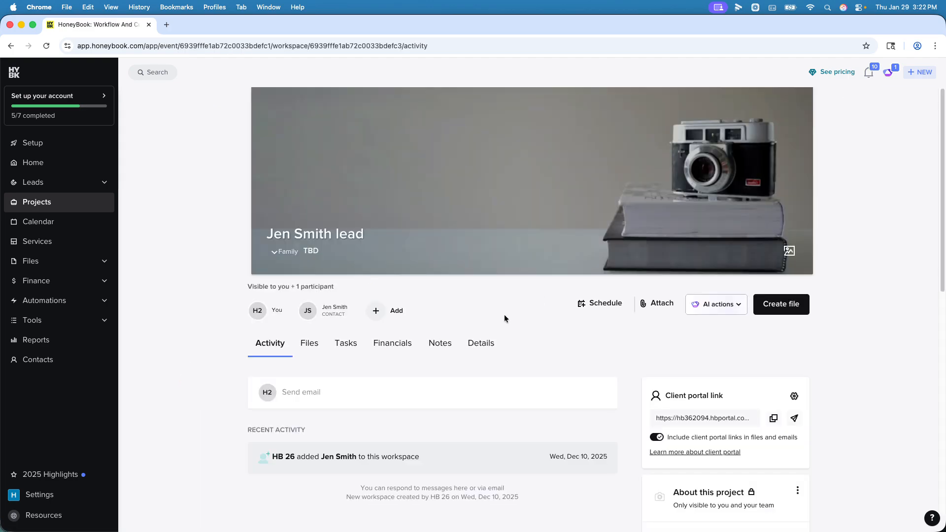
left_click(470, 343)
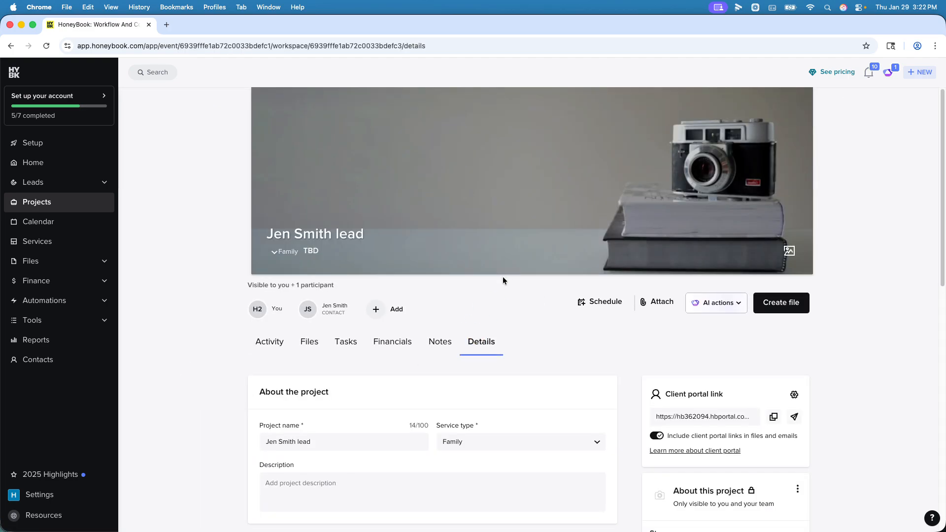
scroll(503, 276, "down", 15)
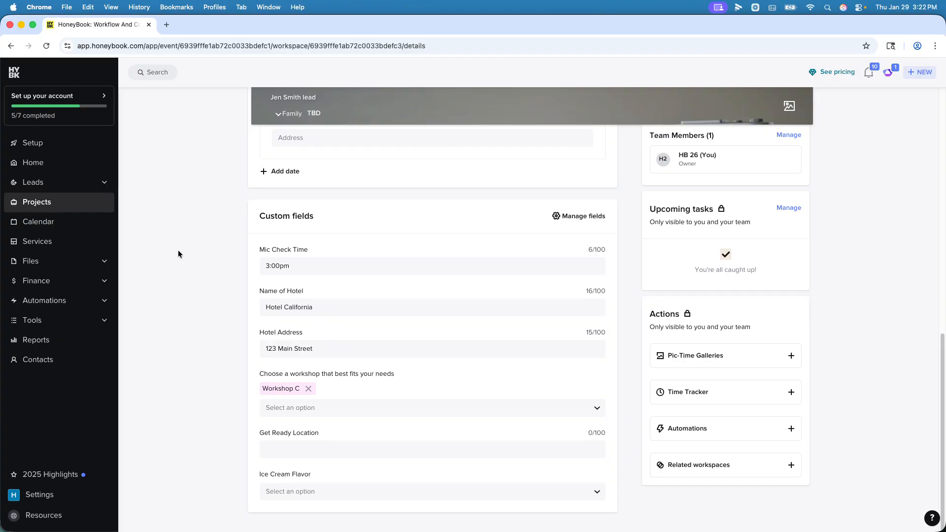
Open the Basic Inquiry Lead Form - HB from the lead forms for editing.
mouse_move(68, 185)
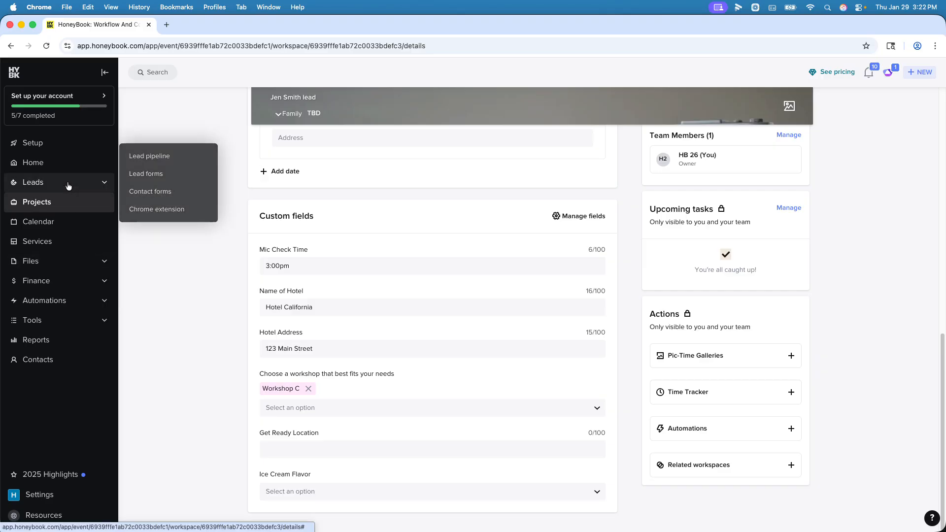
left_click(140, 174)
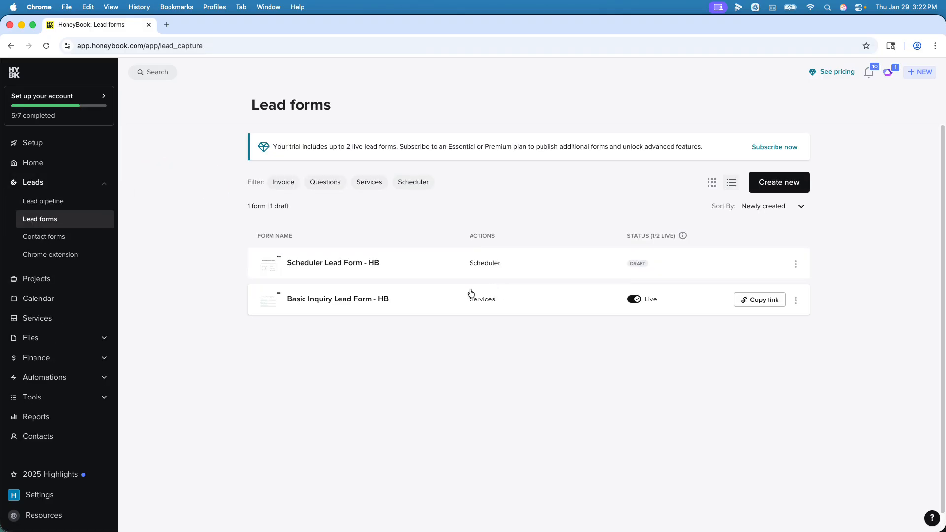
left_click(321, 301)
Insert a short text question directly below the Phone number question in the lead form.
scroll(542, 328, "down", 5)
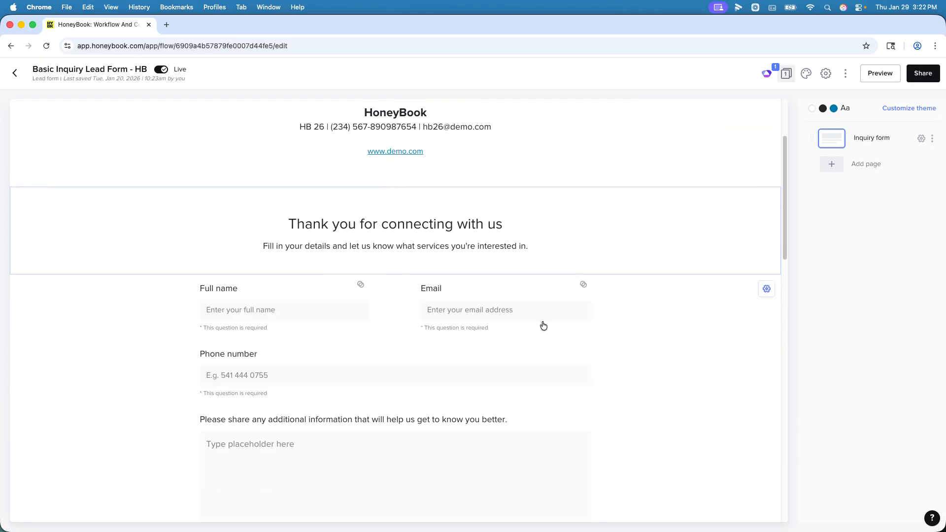
left_click(225, 314)
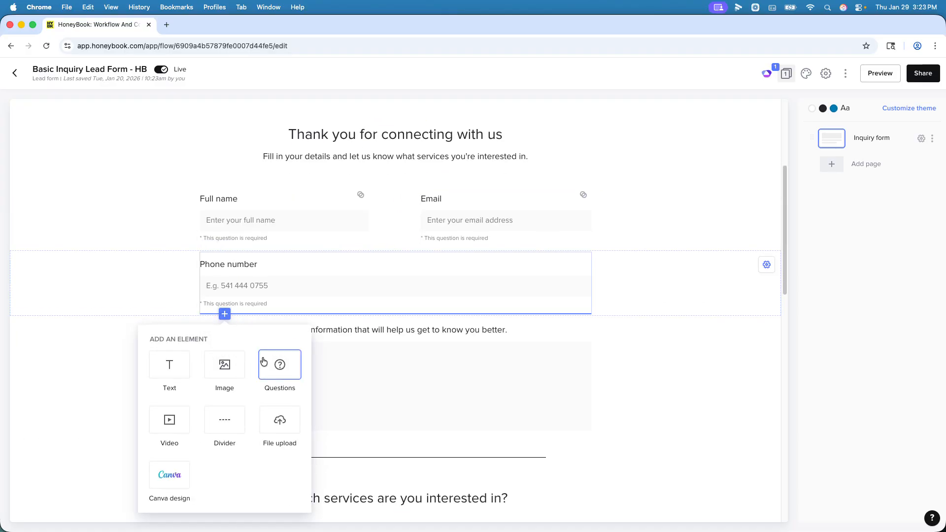
left_click(265, 363)
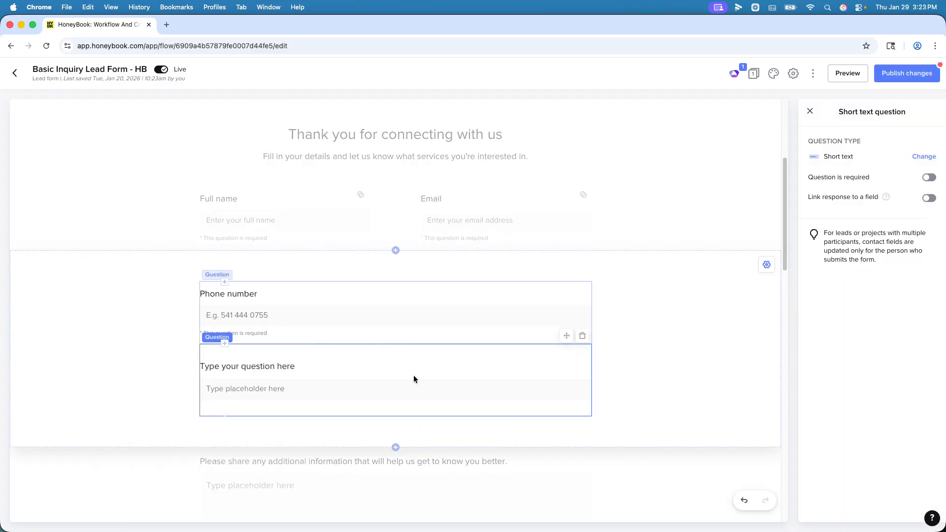
Link the new short text question's response to the Name of Hotel field, and publish the lead form changes.
left_click(927, 198)
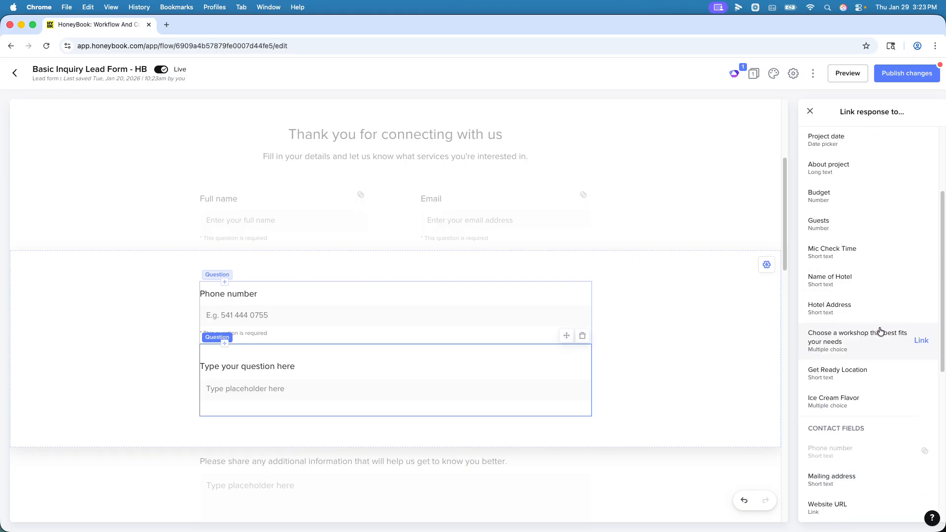
left_click(851, 286)
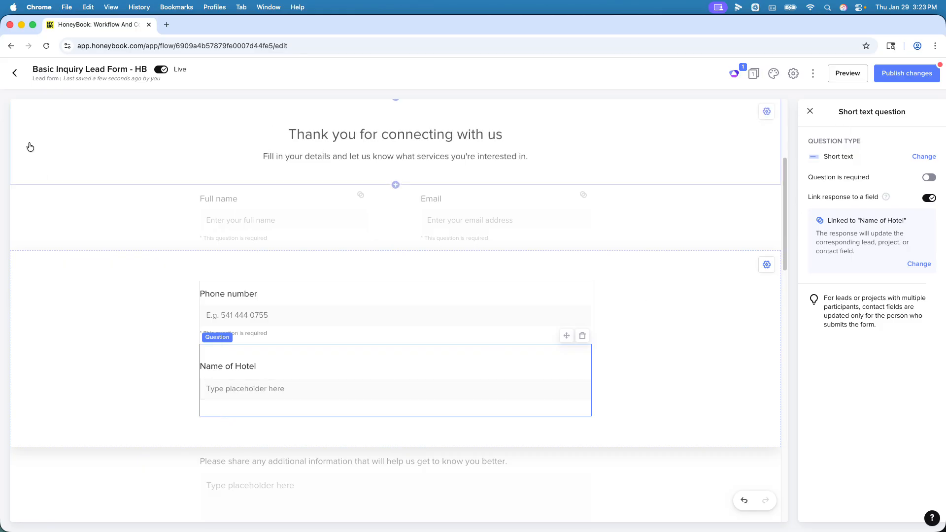
left_click(894, 74)
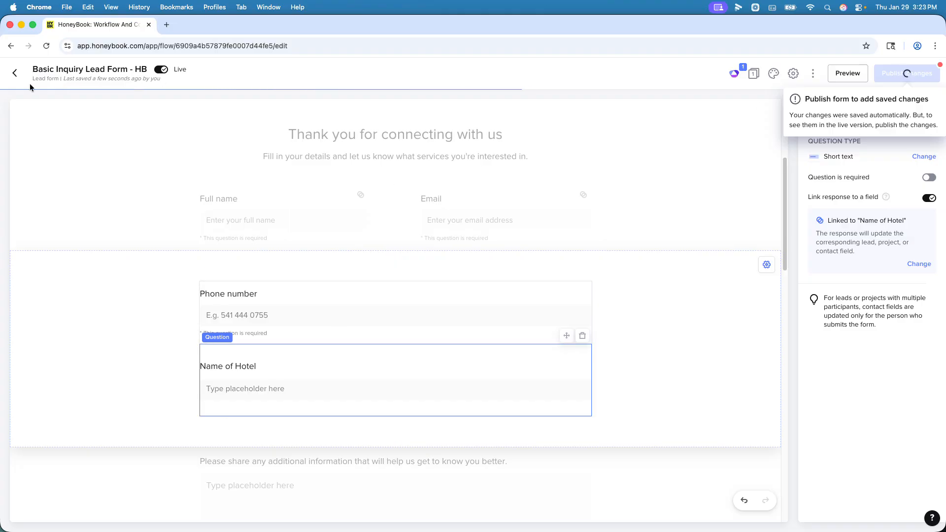
left_click(15, 72)
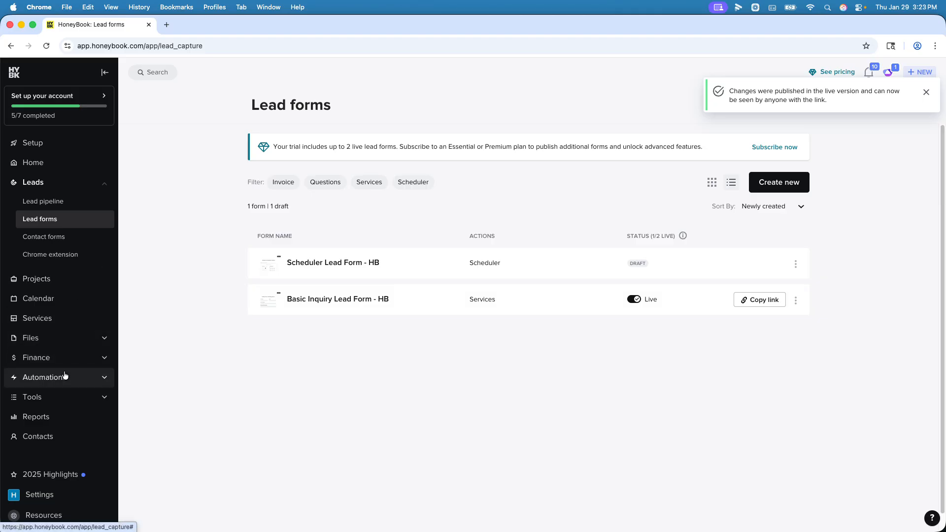
Go to the account's file templates.
mouse_move(64, 376)
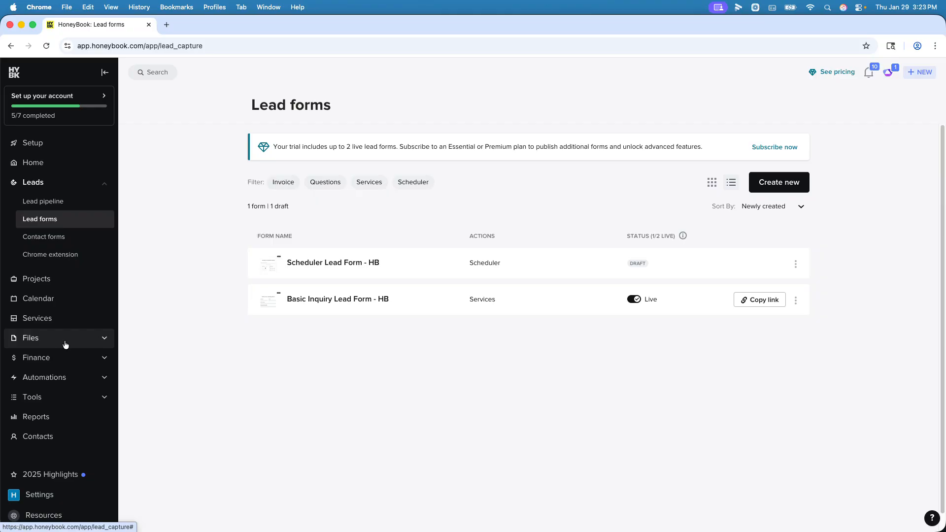
mouse_move(64, 344)
left_click(152, 289)
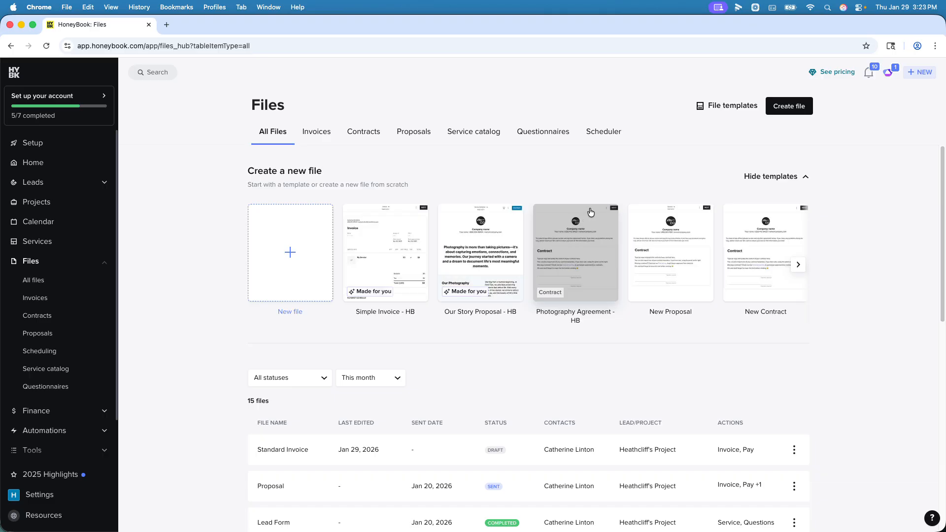
left_click(732, 106)
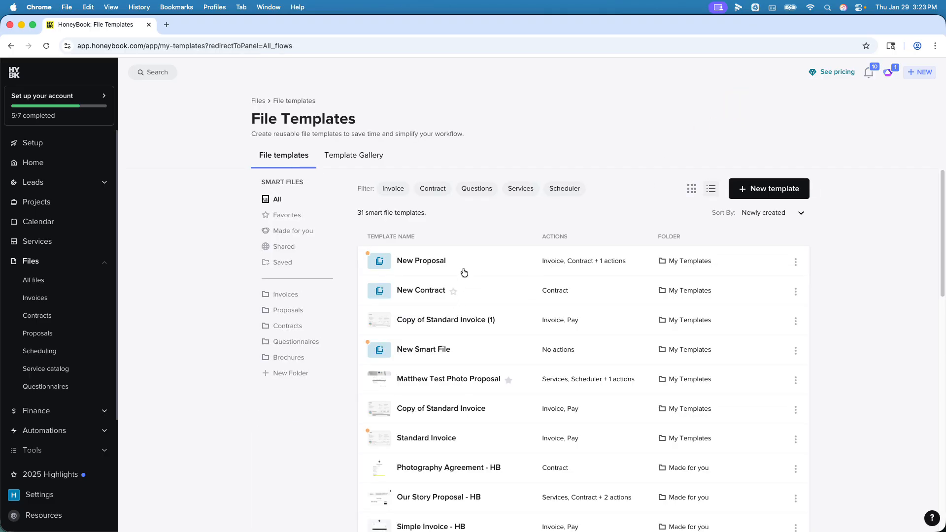
Create a new file from the Pricing guide (example) template.
scroll(469, 309, "down", 2)
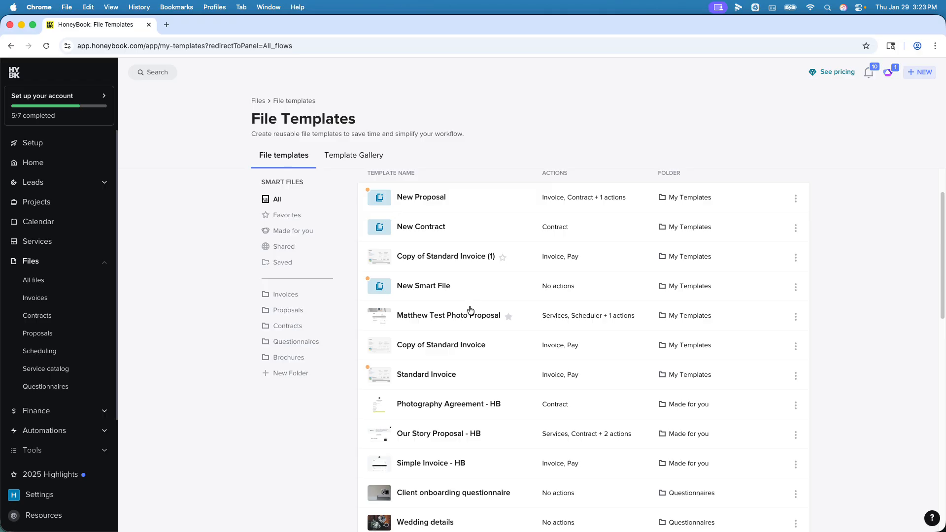
scroll(470, 309, "down", 1)
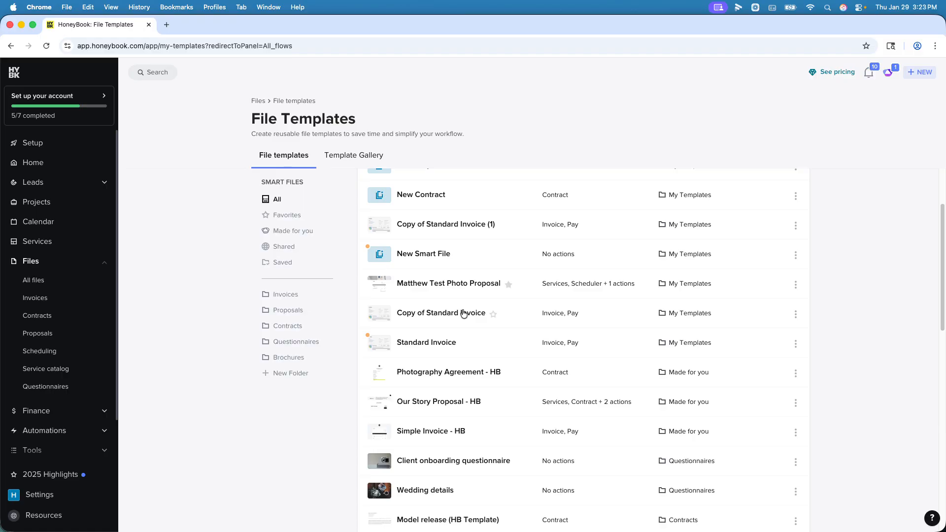
scroll(462, 314, "down", 5)
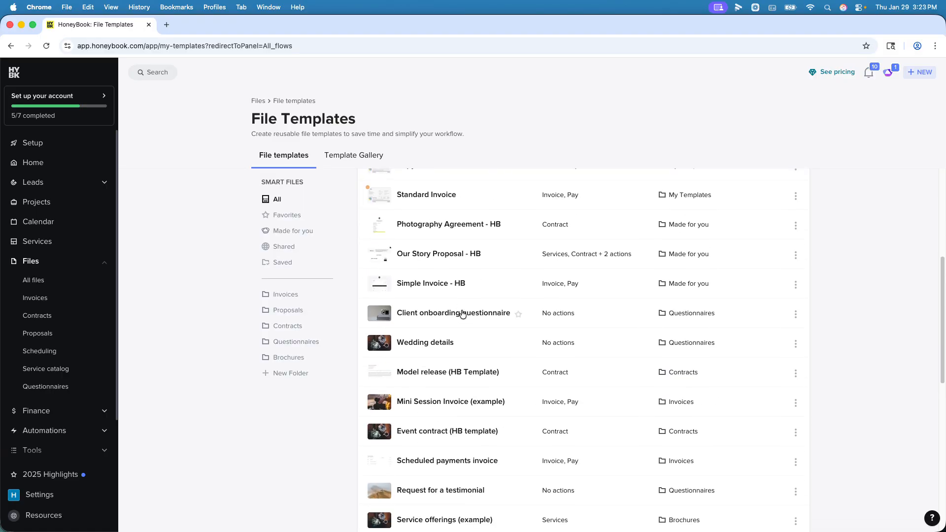
scroll(462, 314, "down", 5)
scroll(462, 314, "down", 6)
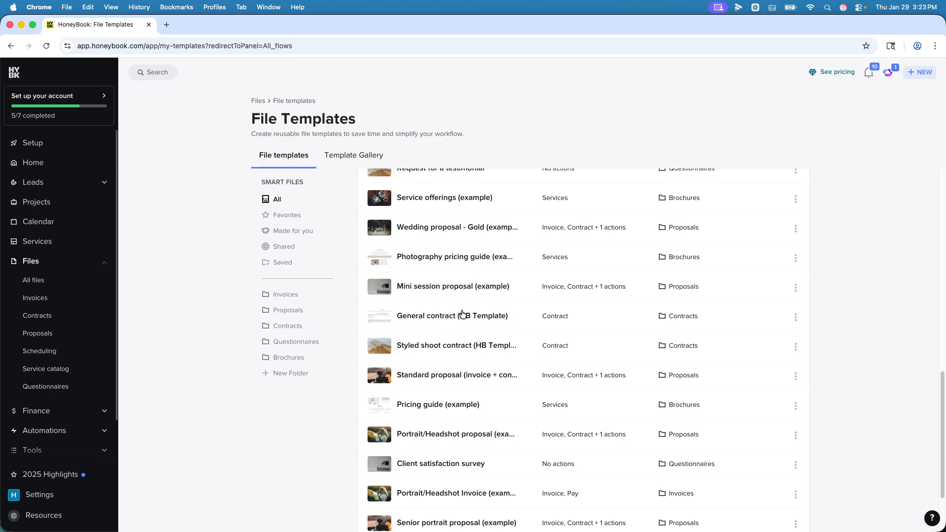
left_click(436, 404)
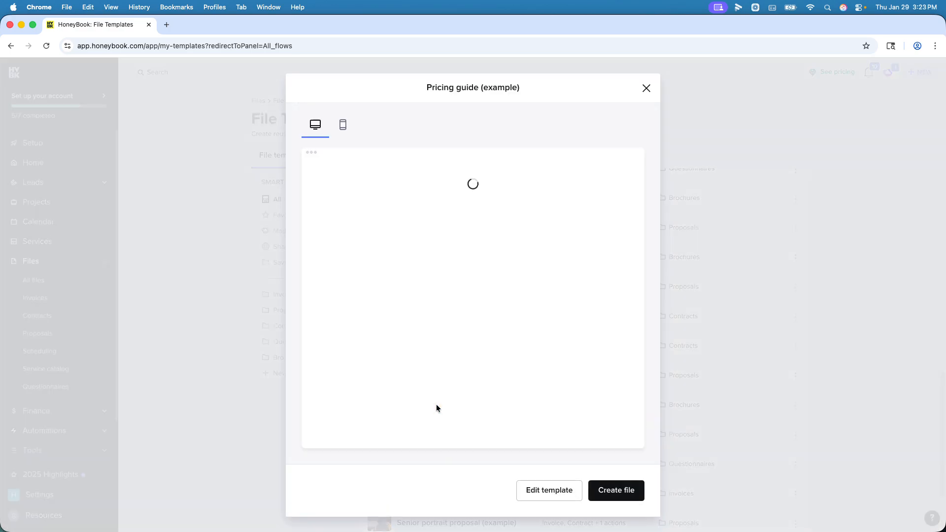
left_click(613, 492)
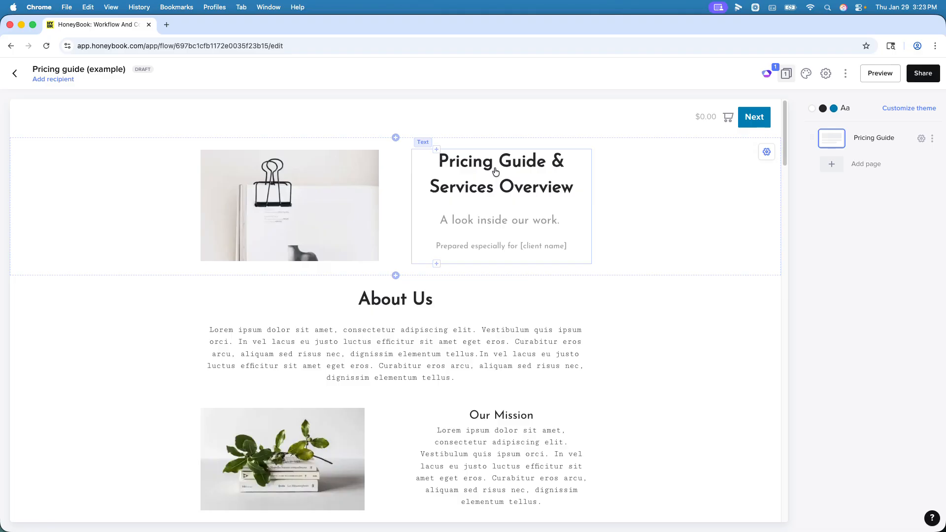
Delete the [client name] placeholder from the "Prepared especially for" line in the pricing guide's header text.
left_click(469, 250)
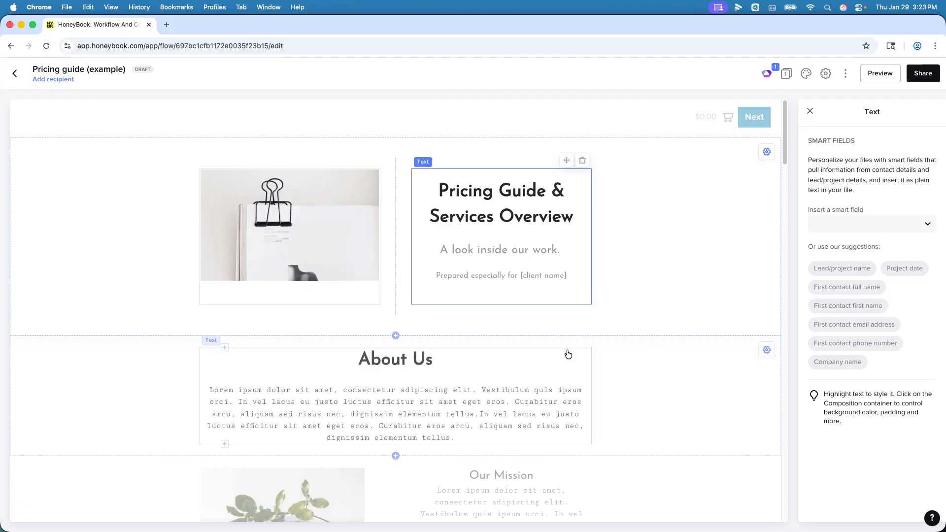
key("BackSpace")
key("BackSpace")
key("BackSpace")
key("BackSpace")
key("BackSpace")
key("BackSpace")
key("BackSpace")
key("BackSpace")
key("BackSpace")
key("BackSpace")
key("BackSpace")
key("BackSpace")
key("BackSpace")
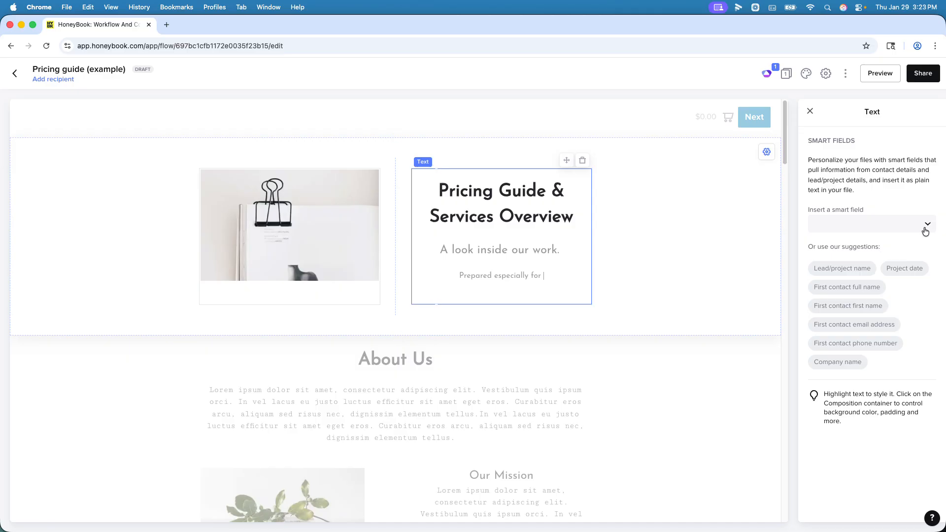
Insert the Get Ready Location smart field after "Prepared especially for" in the header text.
left_click(871, 225)
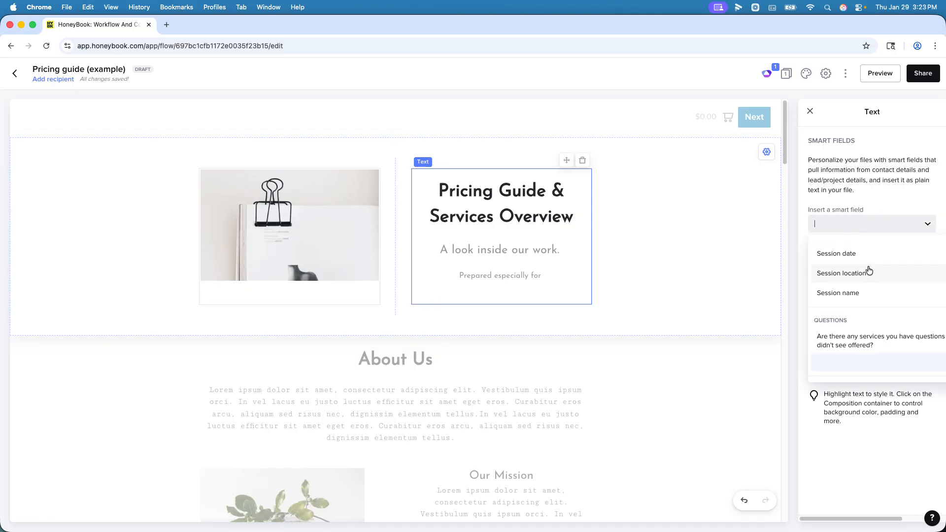
scroll(869, 271, "down", 2)
scroll(869, 272, "down", 10)
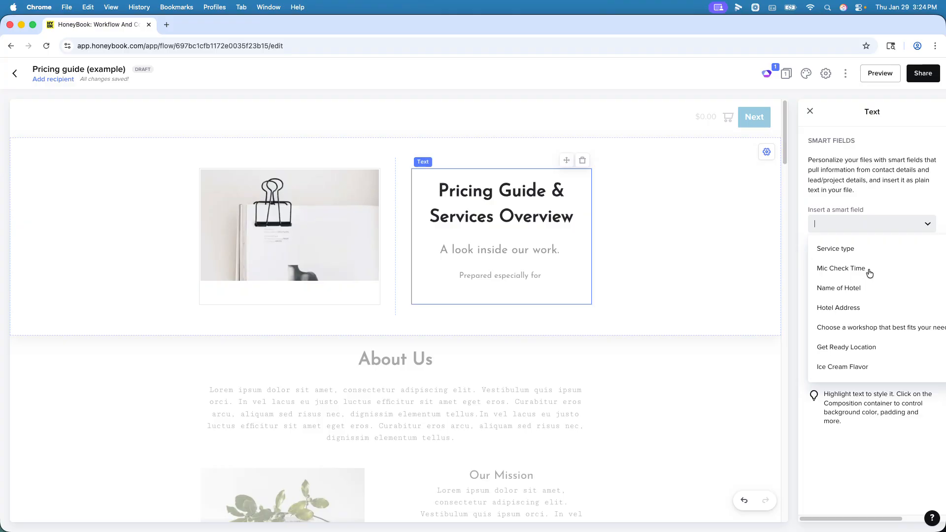
left_click(864, 289)
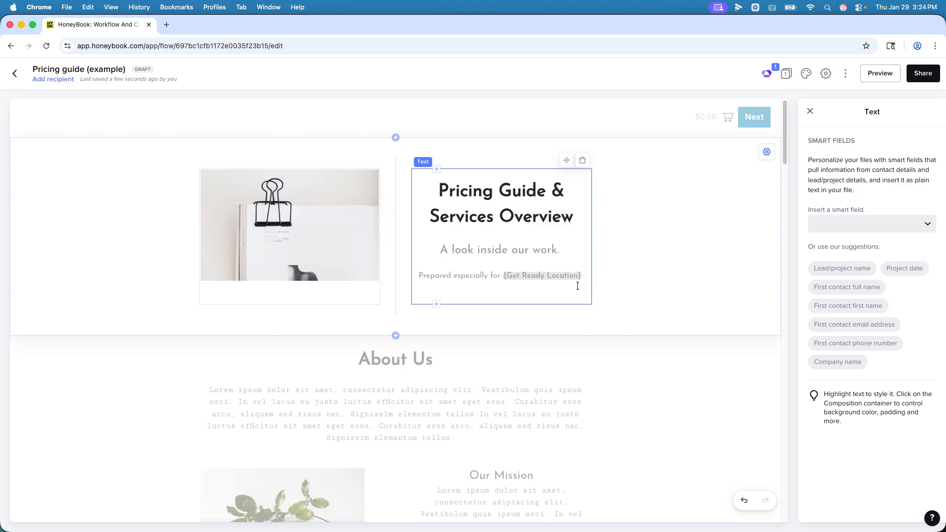
Add a second page to the pricing guide from blank and place a Contract block on it.
left_click(810, 110)
left_click(833, 163)
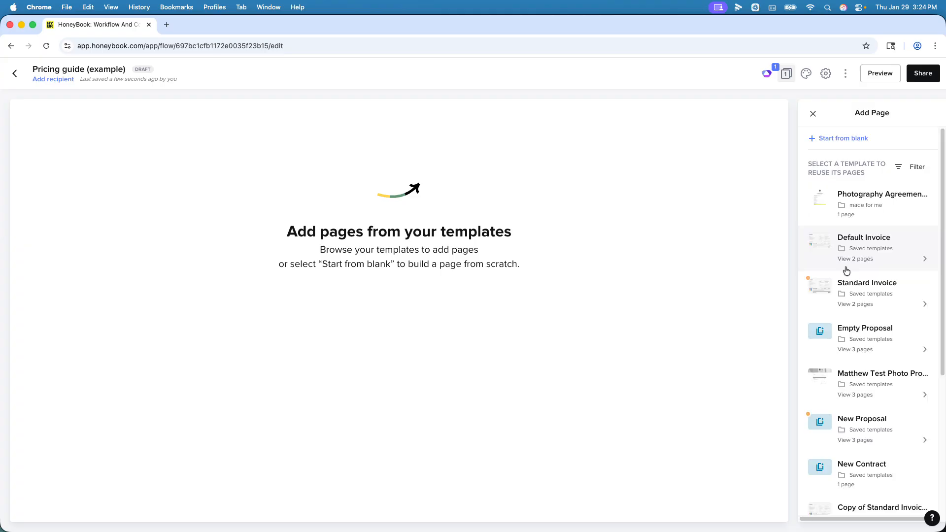
left_click(842, 138)
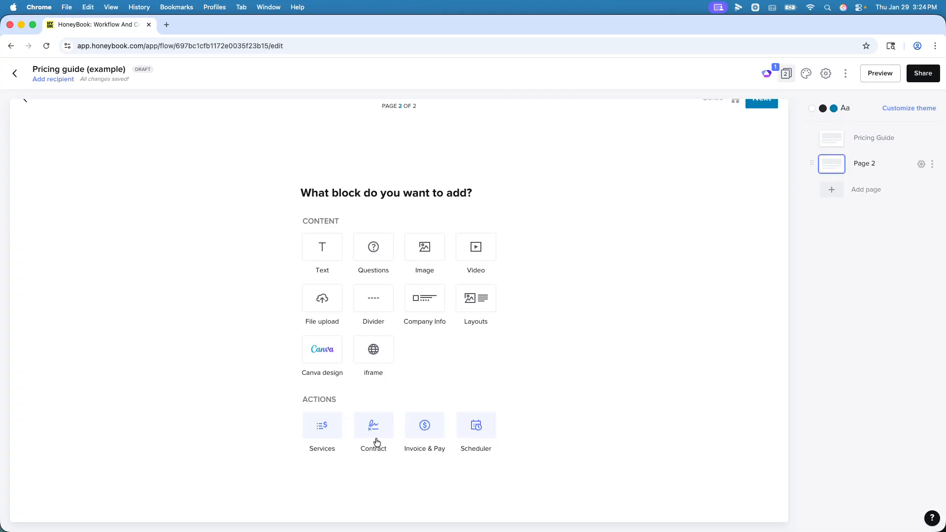
left_click(374, 430)
left_click(852, 139)
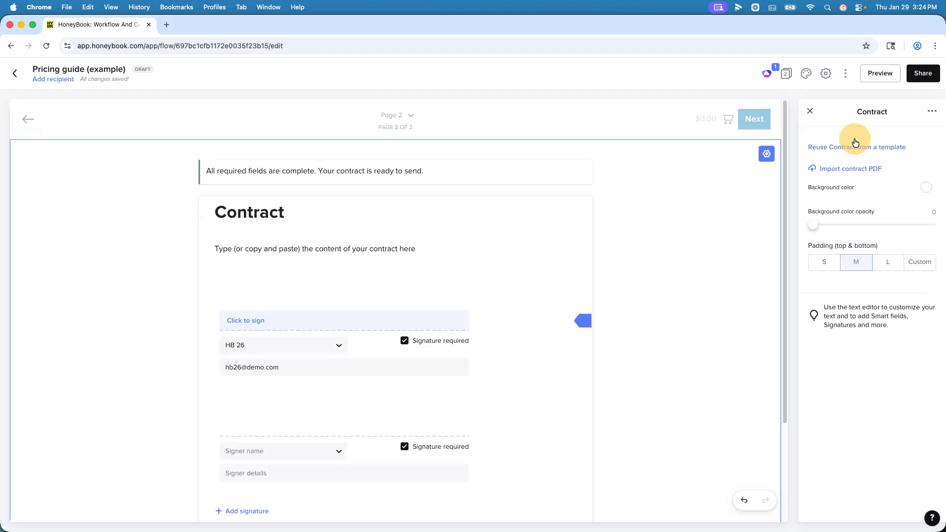
Replace the placeholder text under the Contract heading with a smart field sourced from Mic Check Time.
left_click(288, 254)
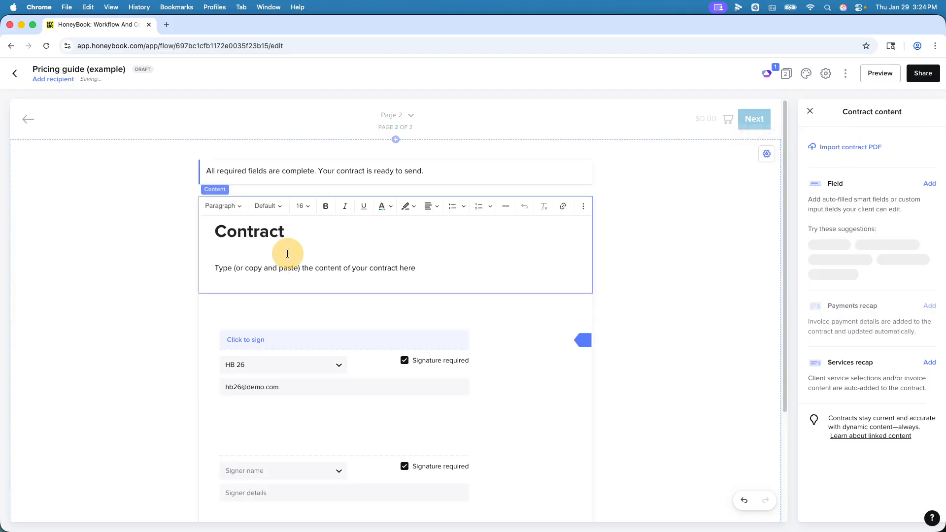
triple_click(437, 264)
key("BackSpace")
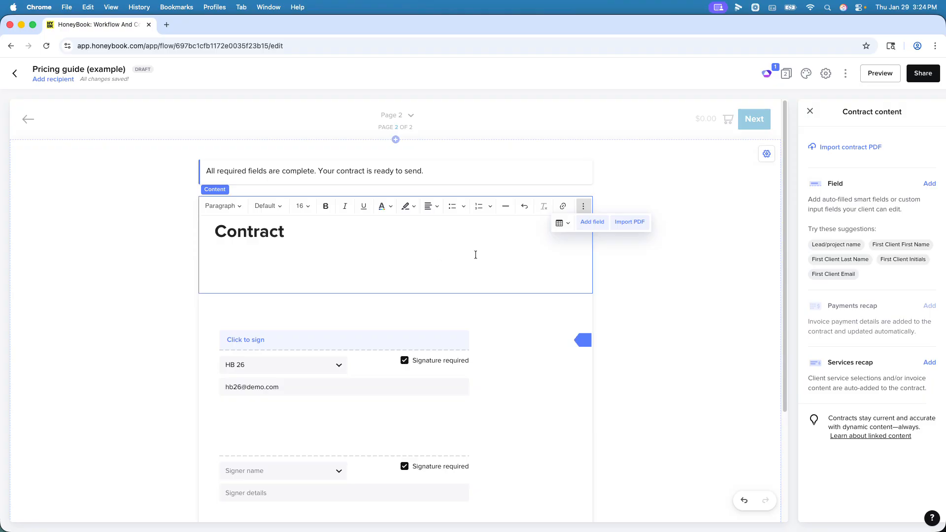
left_click(927, 185)
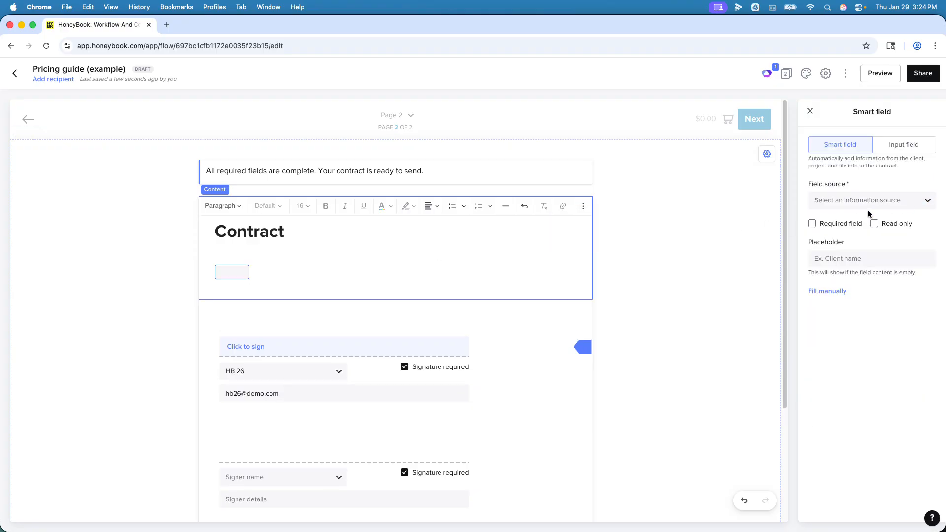
left_click(867, 212)
scroll(873, 288, "down", 10)
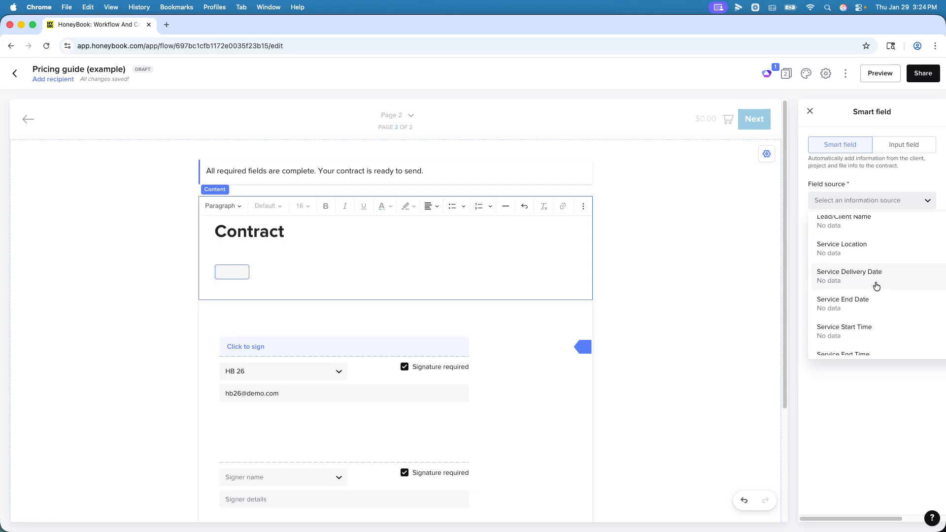
scroll(877, 286, "down", 6)
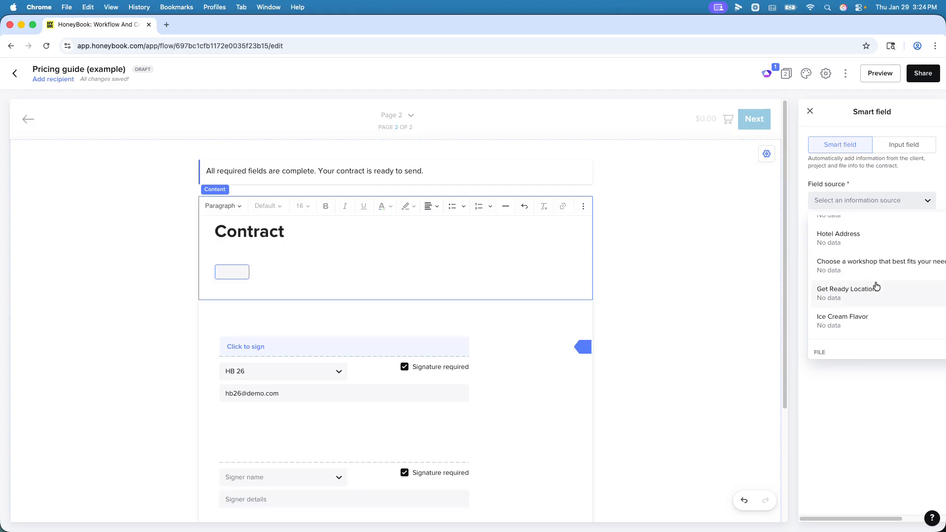
scroll(818, 286, "up", 5)
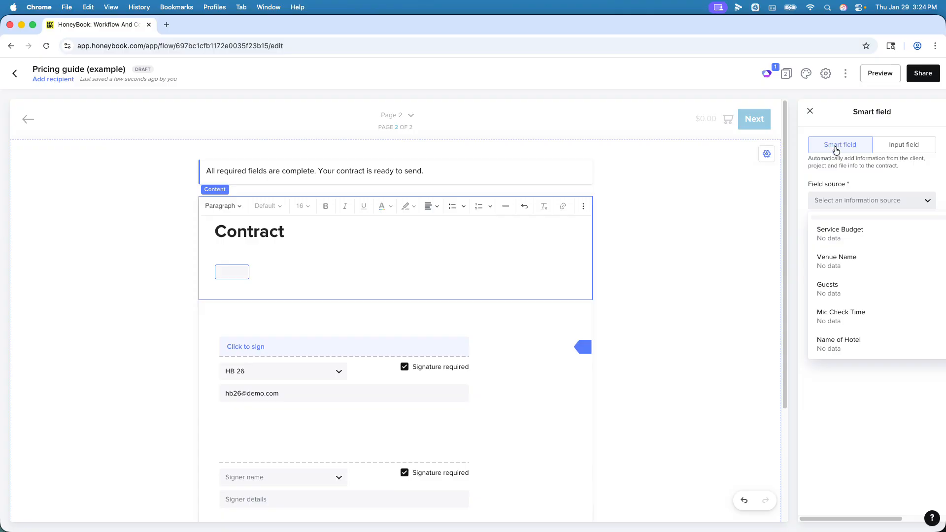
scroll(844, 249, "down", 2)
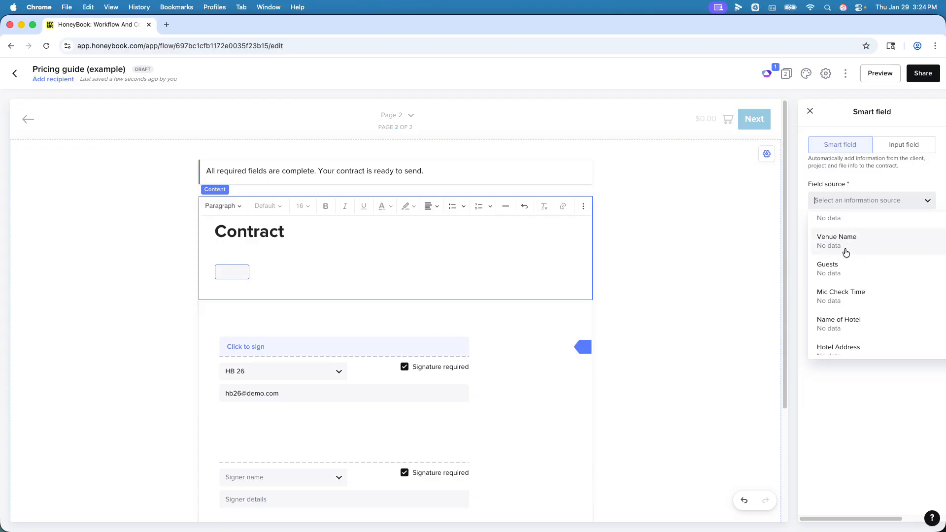
left_click(843, 292)
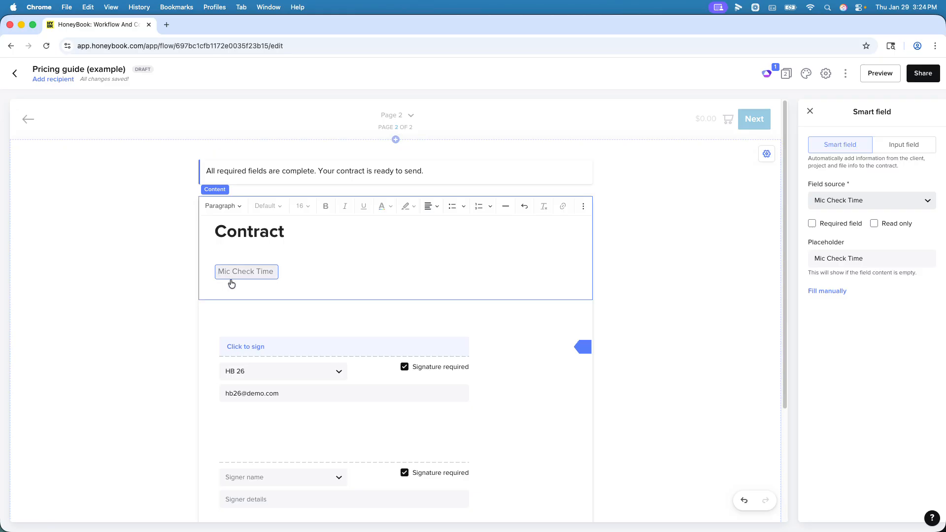
Add a smart field sourced from "Choose a workshop that best fits your needs" on a new line below Mic Check Time.
left_click(311, 270)
key("Return")
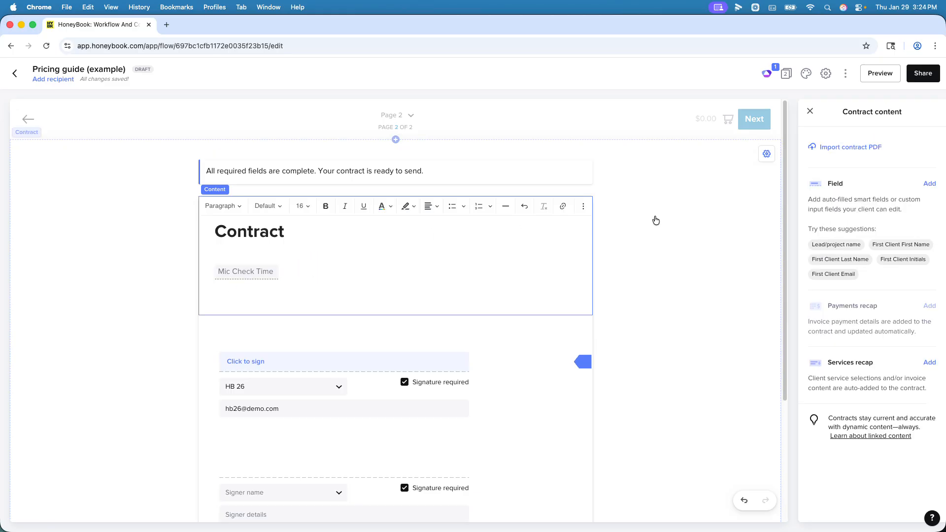
left_click(928, 185)
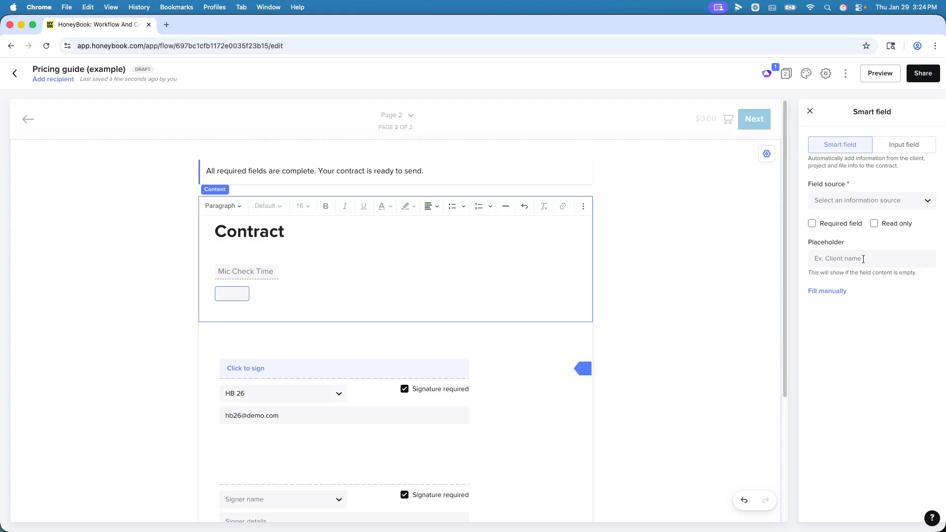
left_click(847, 208)
scroll(857, 274, "down", 10)
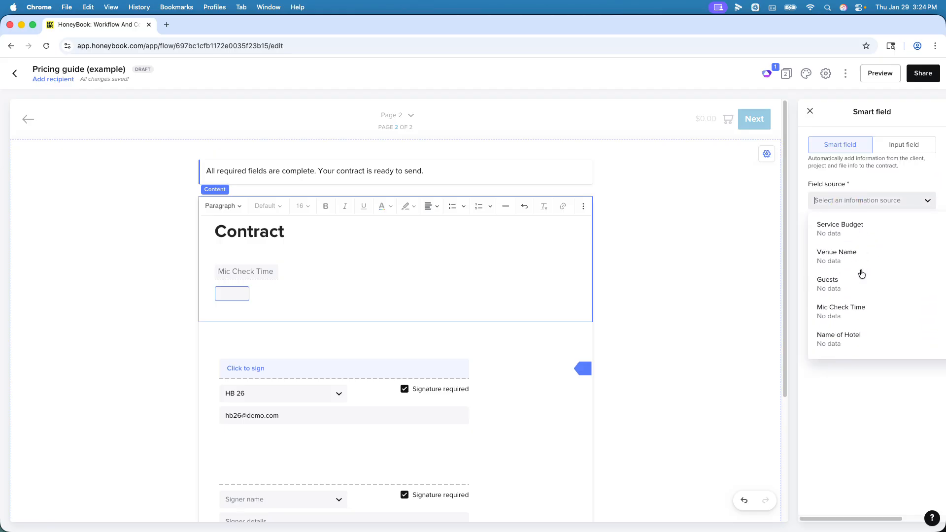
scroll(860, 295, "down", 2)
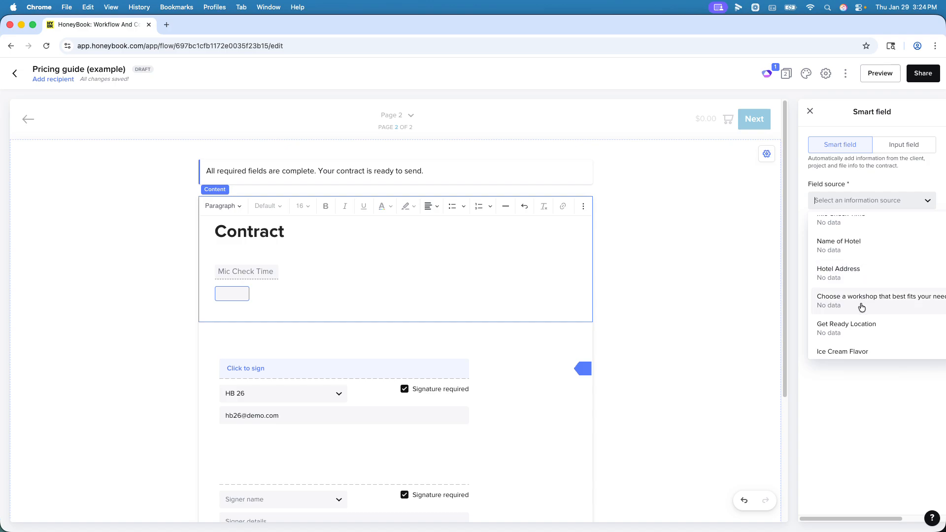
left_click(860, 300)
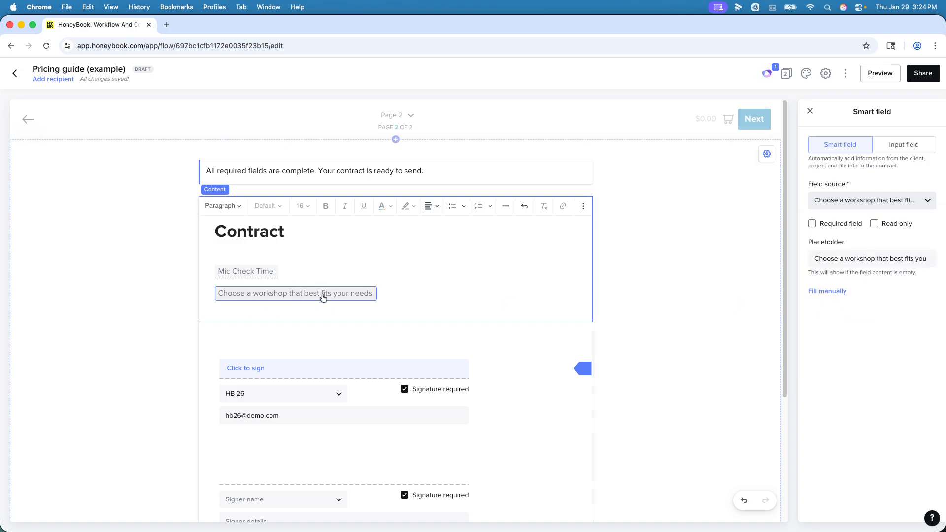
left_click(396, 292)
key("Return")
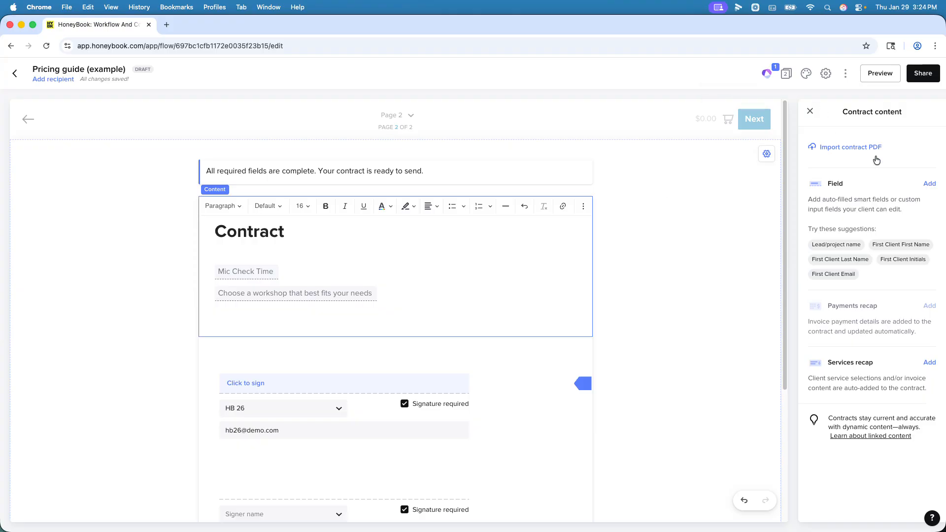
Add a smart field sourced from Get Ready Location below the workshop field in the contract.
left_click(930, 183)
left_click(867, 200)
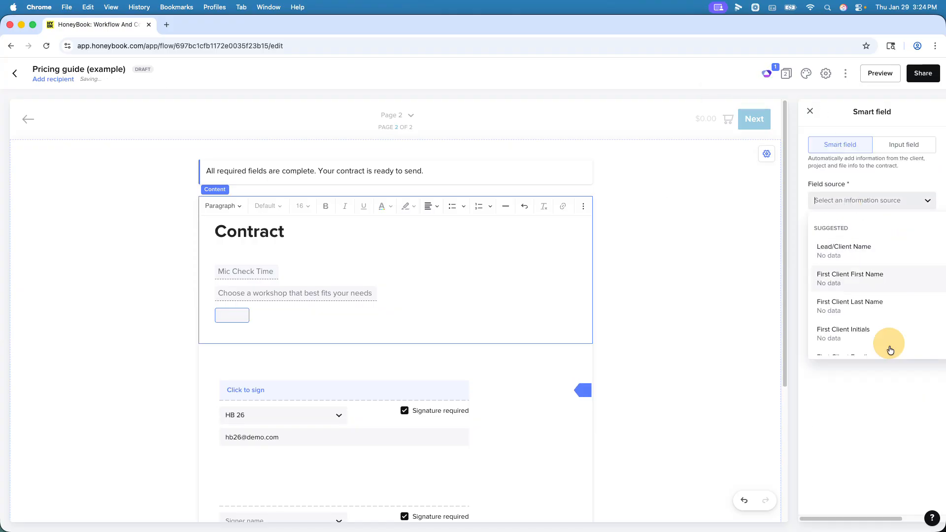
scroll(885, 303, "down", 5)
scroll(885, 302, "up", 6)
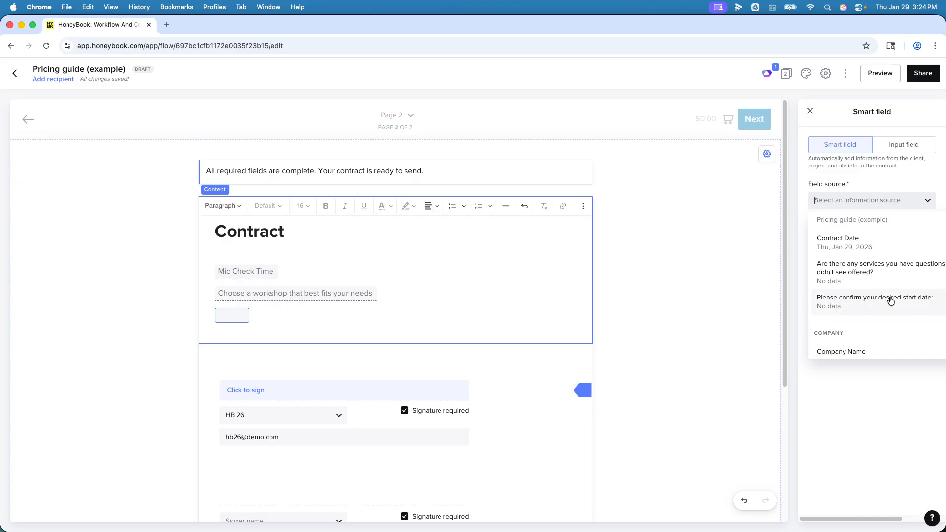
scroll(890, 300, "down", 4)
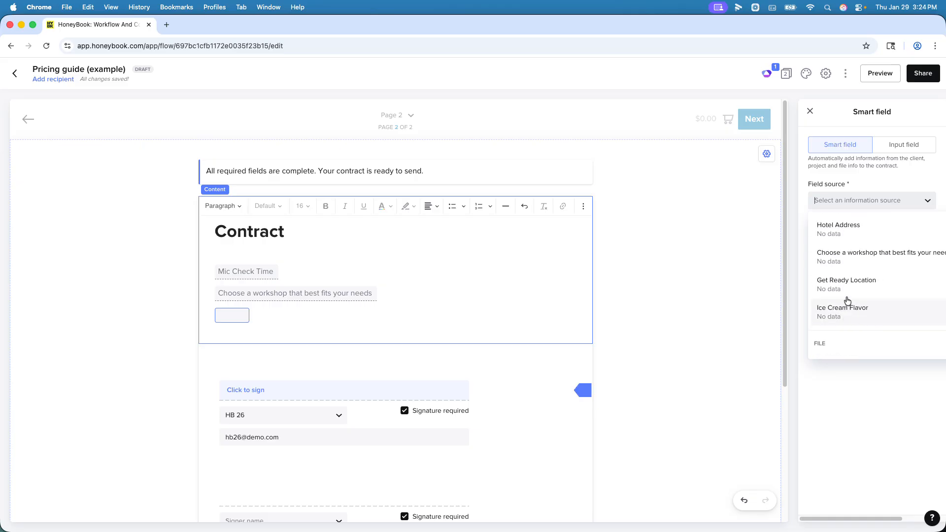
left_click(867, 281)
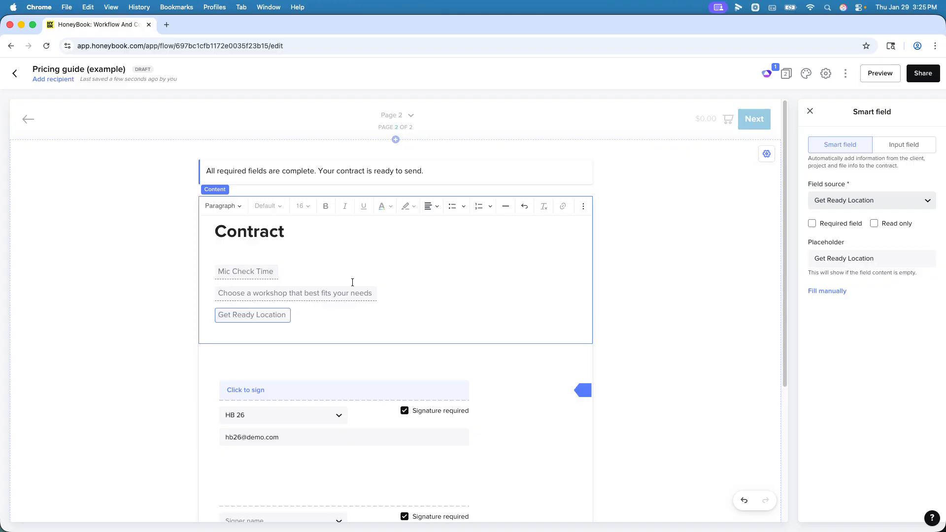
Leave the pricing guide and open the Untitled email template from the company email settings.
left_click(14, 73)
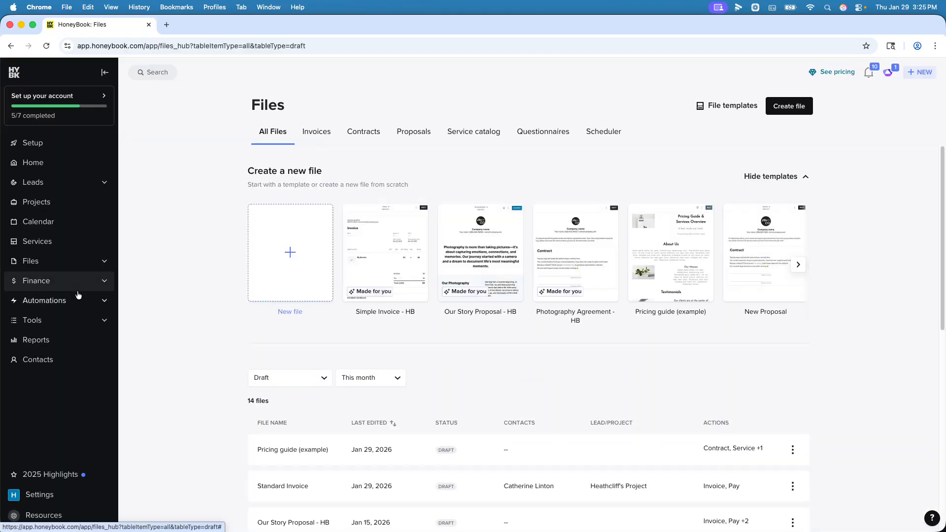
mouse_move(76, 309)
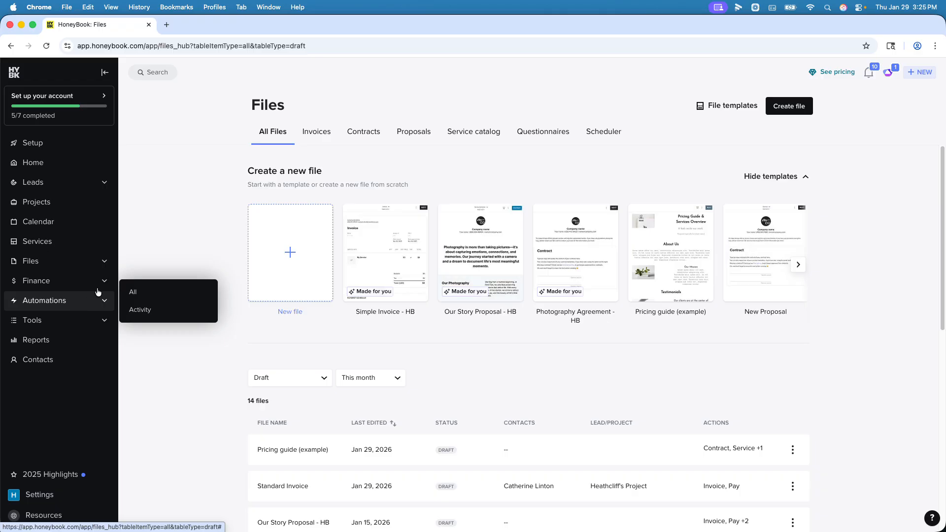
mouse_move(93, 264)
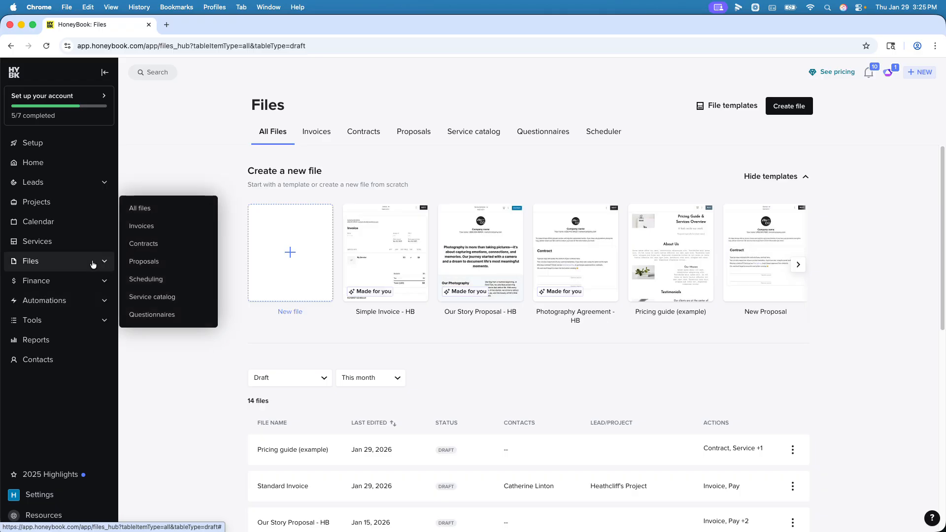
left_click(40, 494)
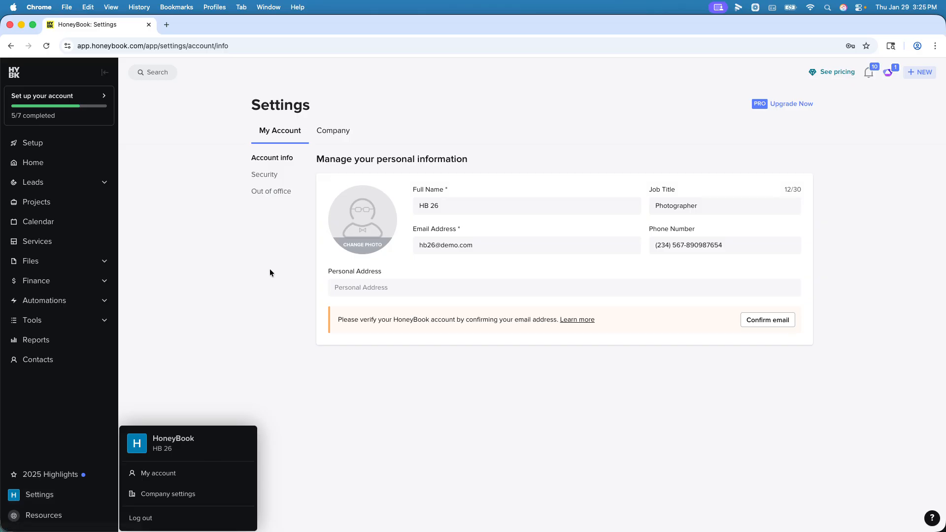
left_click(343, 140)
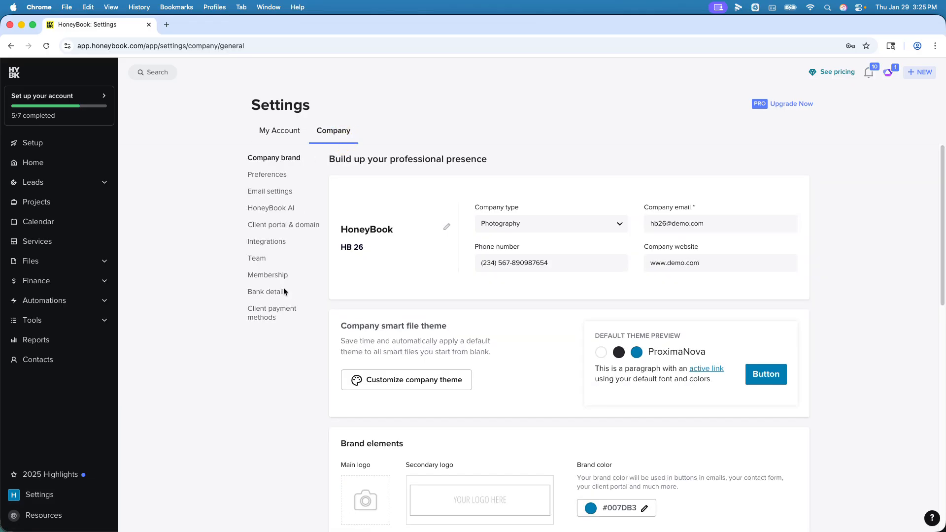
left_click(275, 192)
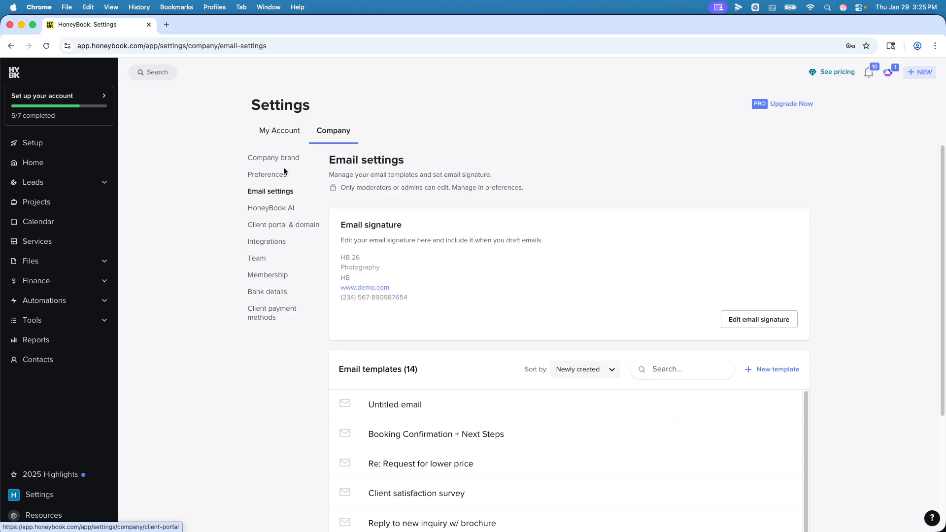
mouse_move(55, 267)
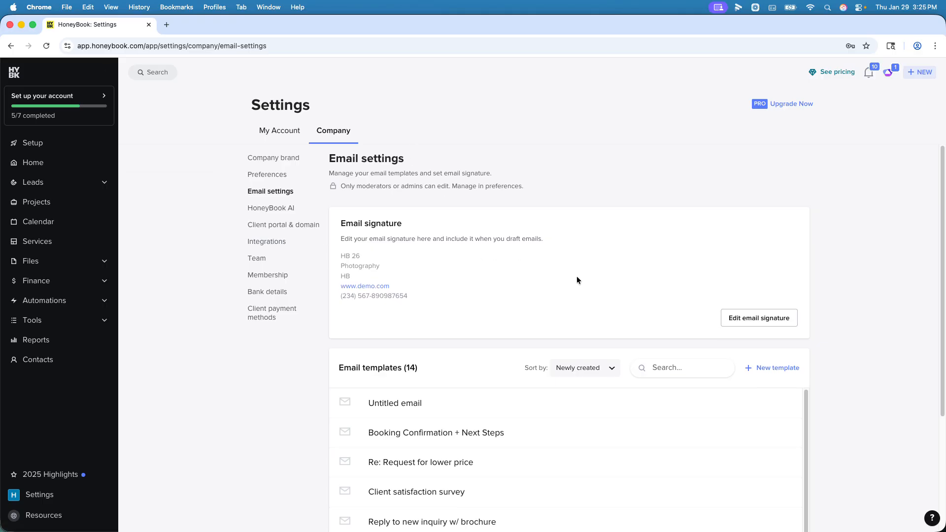
scroll(576, 276, "down", 2)
left_click(479, 331)
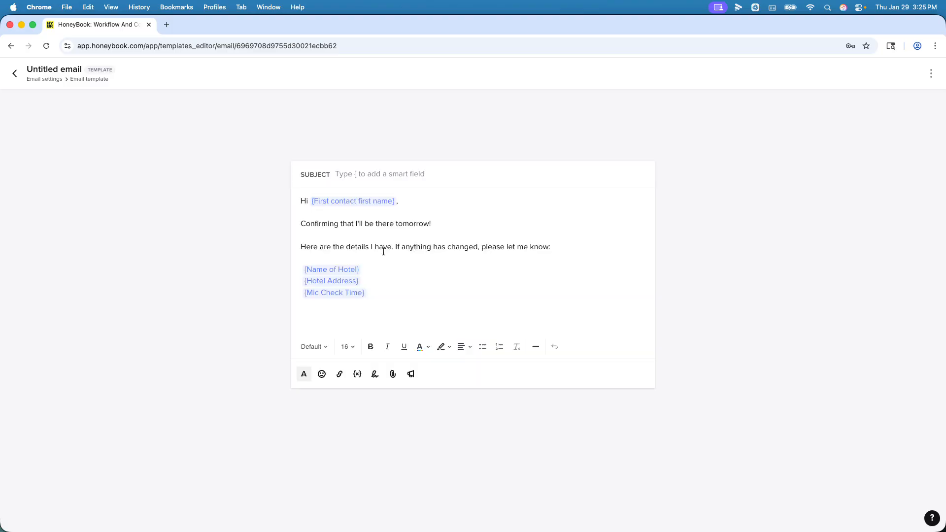
Replace the body text below the greeting with "Excited to see you tomorrow! Here's a summary of what to expect:".
left_click_drag(385, 292, 284, 215)
key("BackSpace")
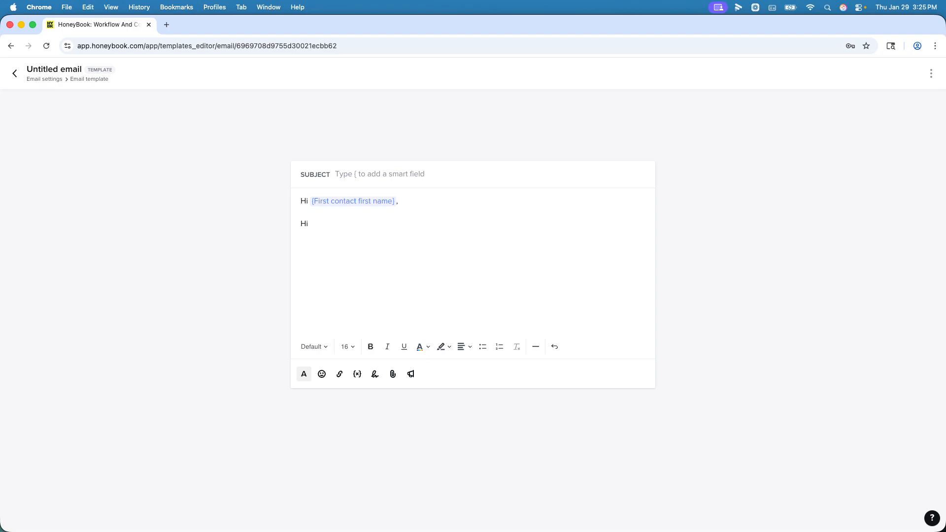
type("ited to see you tomorrow! Here's a")
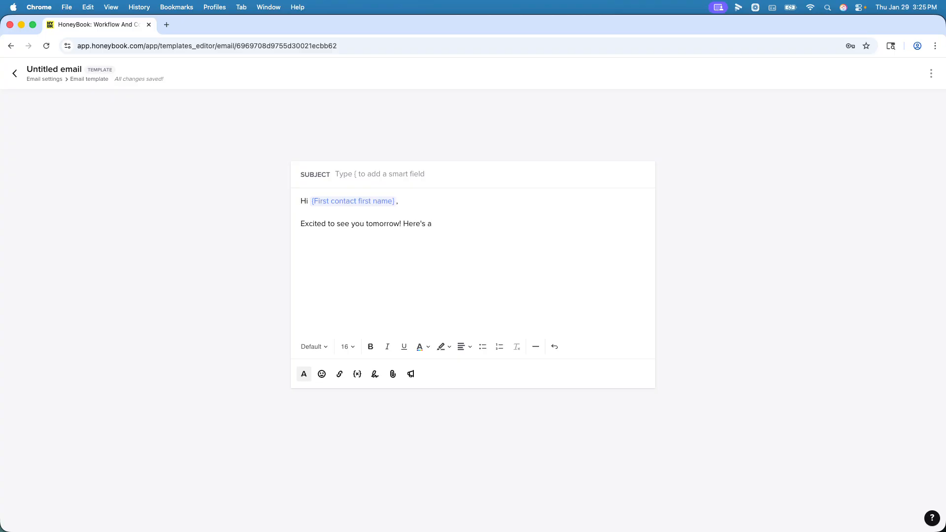
type(" summary of what to expect:  ")
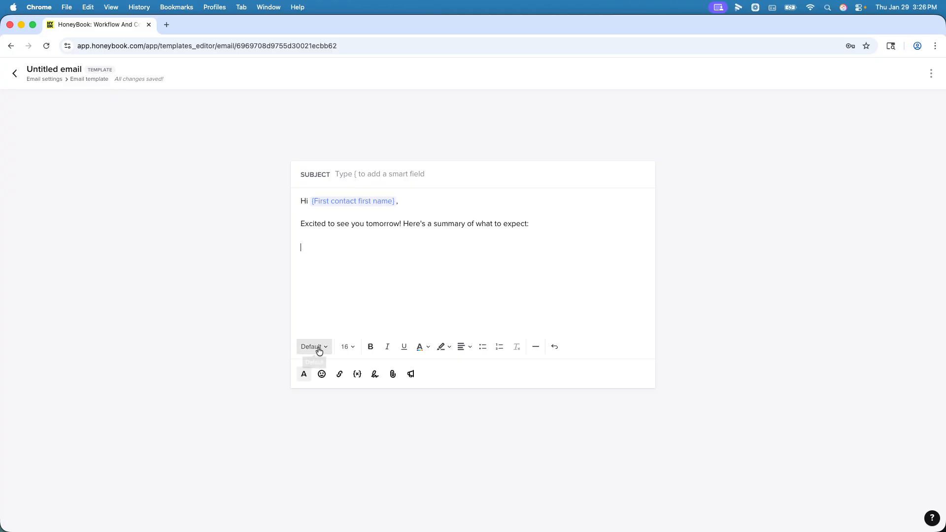
Start a new paragraph in the email template with "See you at" followed by the Name of Hotel smart field.
type("dro")
left_click(357, 375)
scroll(388, 334, "down", 5)
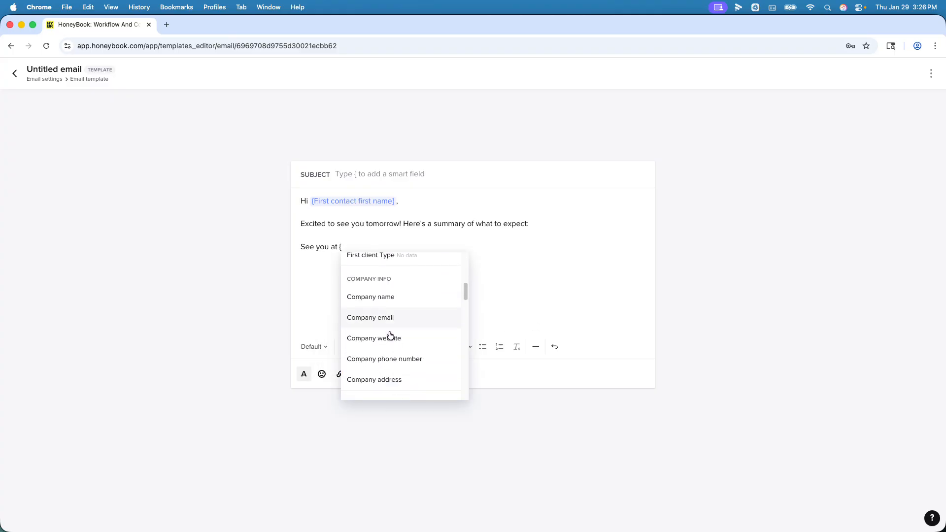
scroll(389, 335, "down", 10)
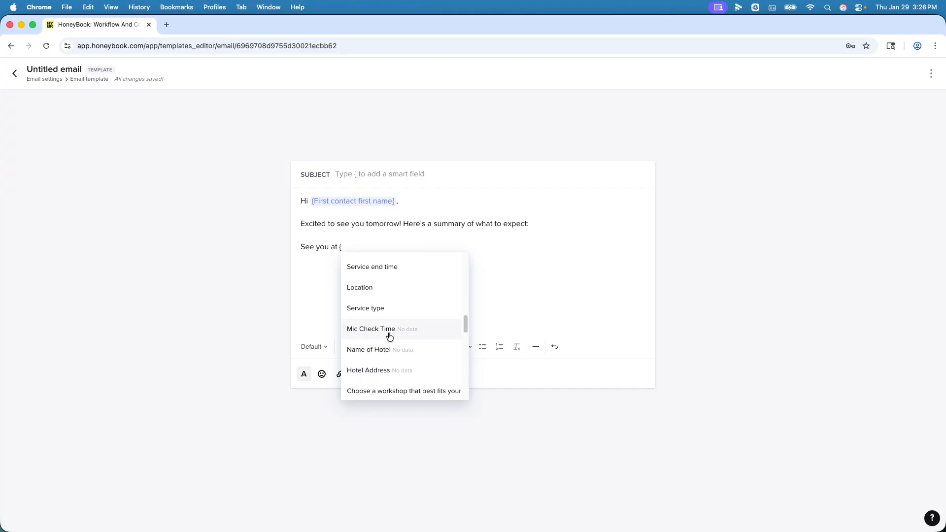
left_click(377, 350)
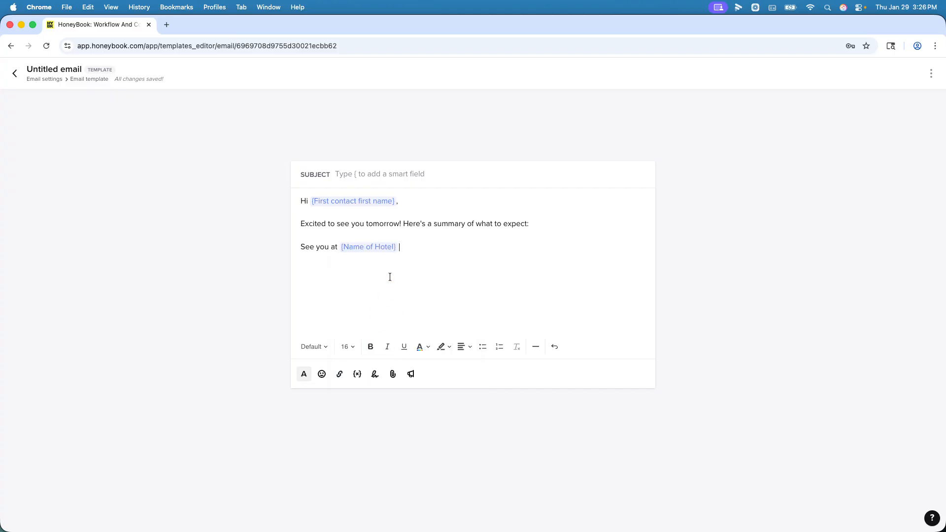
Continue the sentence after the hotel name with "at" and the Mic Check Time smart field.
type(".")
type("at {")
left_click(357, 374)
scroll(457, 331, "down", 3)
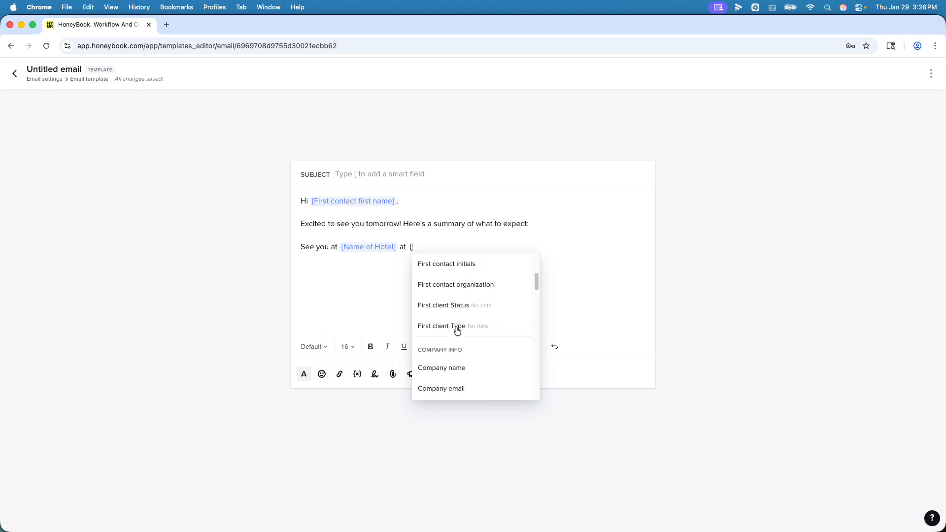
scroll(458, 331, "down", 8)
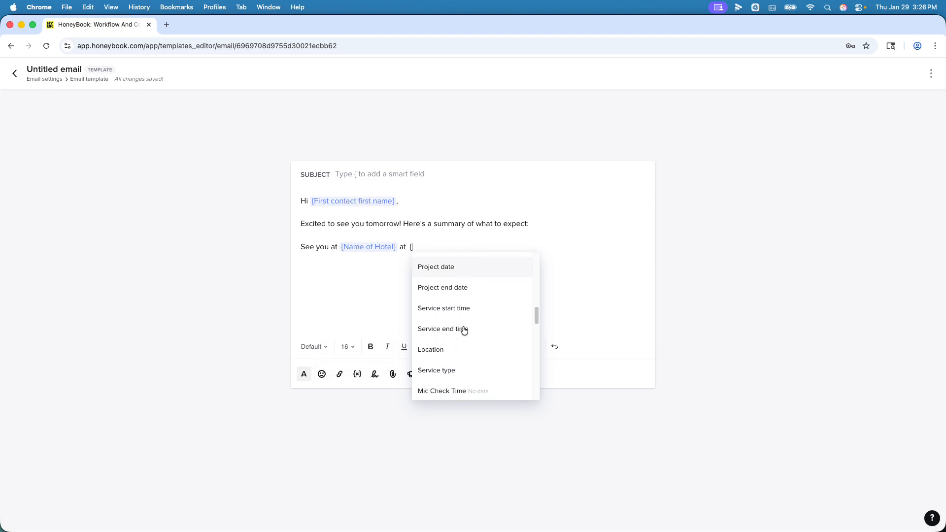
scroll(464, 330, "down", 3)
left_click(446, 313)
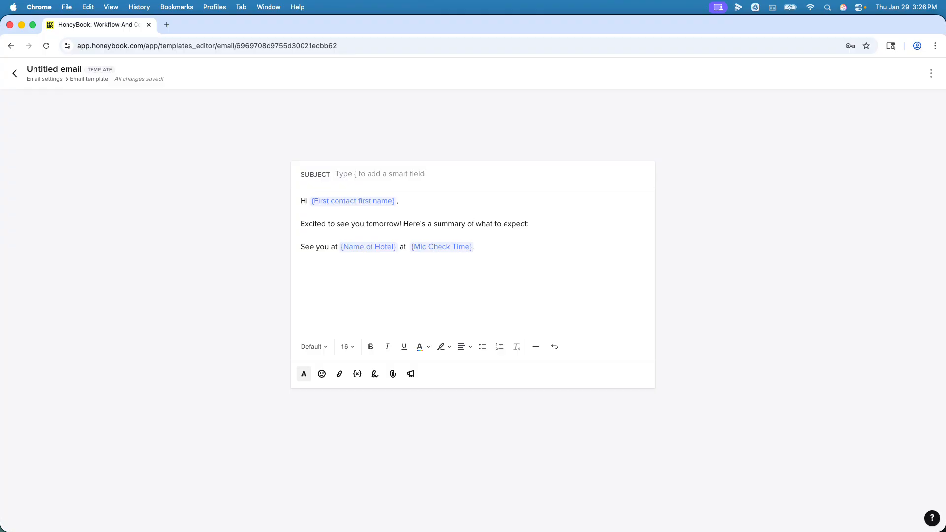
Add "I will bring" after the mic check sentence, followed by the Ice Cream Flavor smart field.
type("I will bring")
left_click(357, 374)
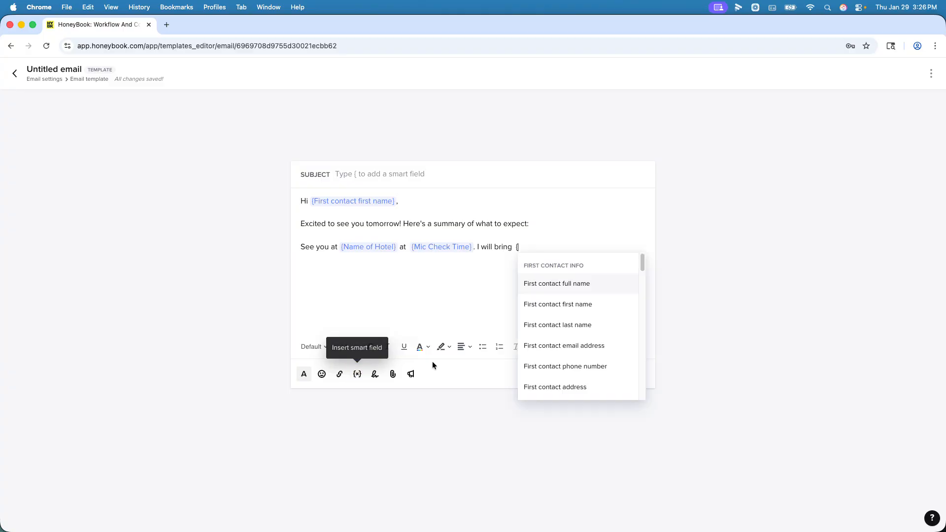
scroll(608, 321, "down", 10)
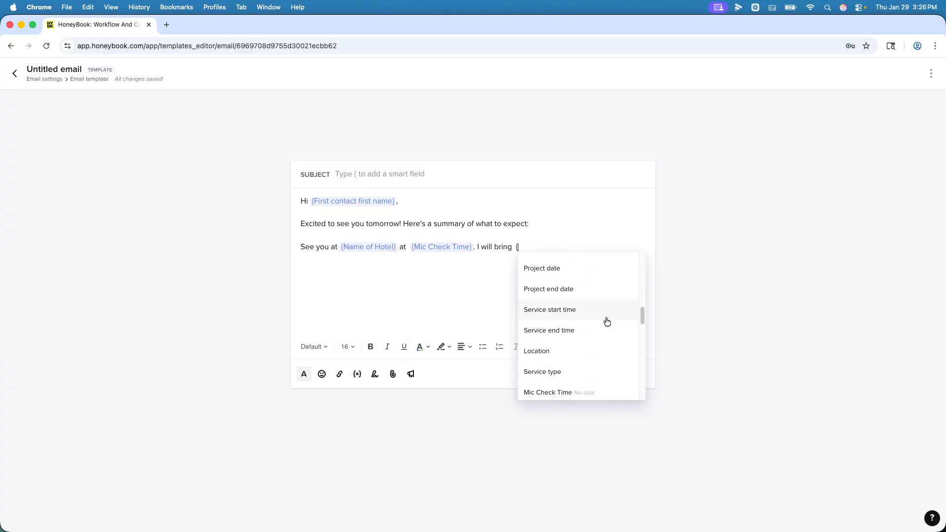
scroll(607, 321, "down", 3)
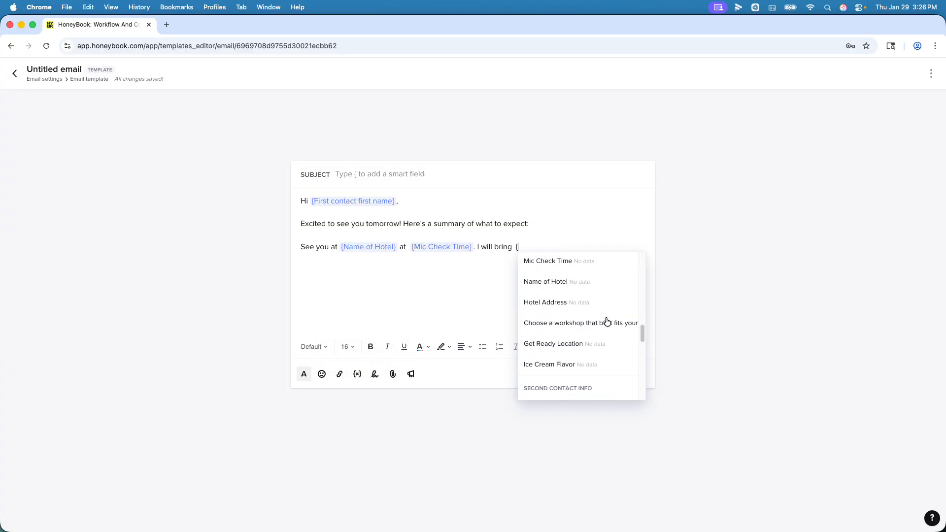
left_click(545, 364)
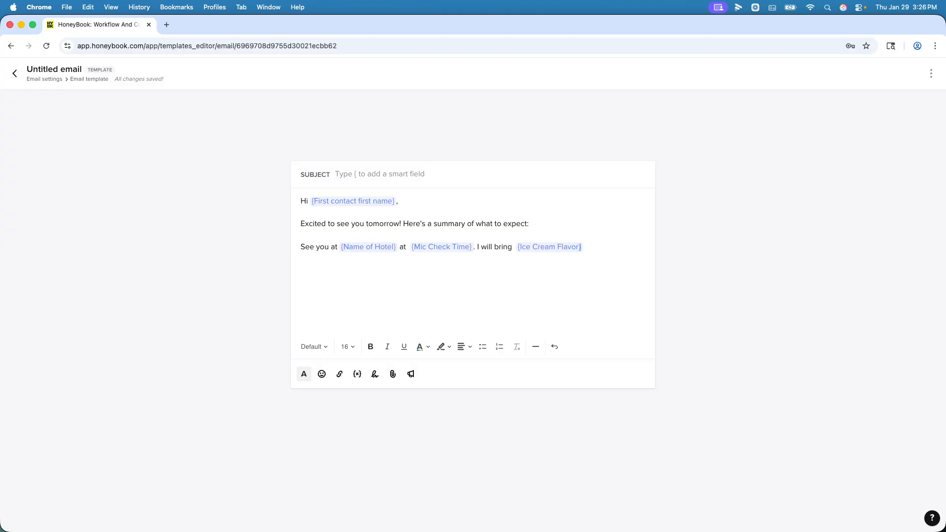
Complete the last sentence with "ice cream with me!" after the Ice Cream Flavor field and tidy the spacing before it.
type("with me!")
key("alt+Left")
key("alt+Left")
type("ice cream")
left_click(529, 316)
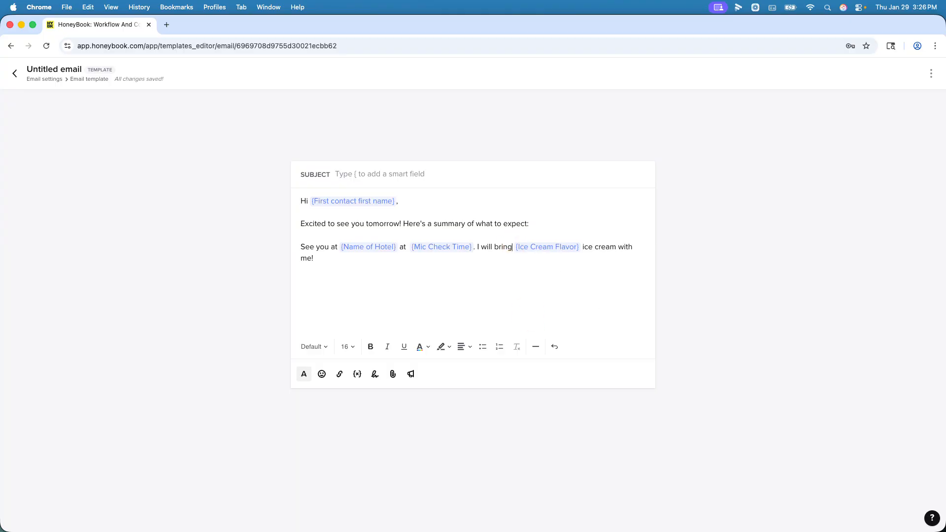
left_click(326, 262)
Leave the email template and open the custom fields in the details of the fourth project in the projects list.
left_click(15, 73)
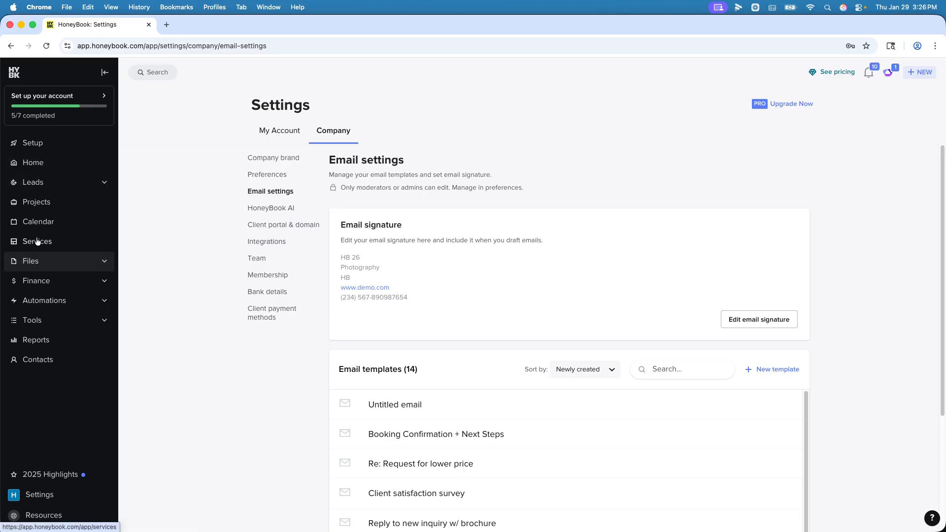
left_click(36, 202)
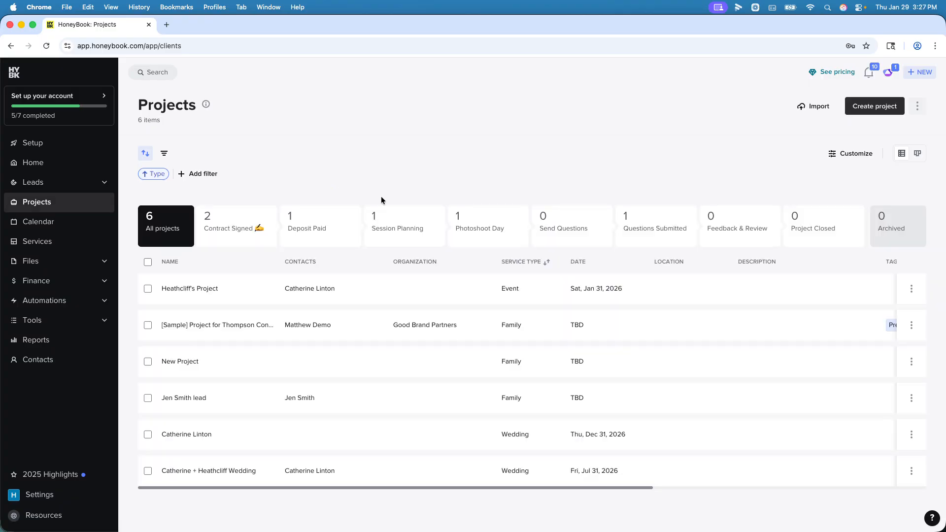
left_click(191, 400)
left_click(480, 343)
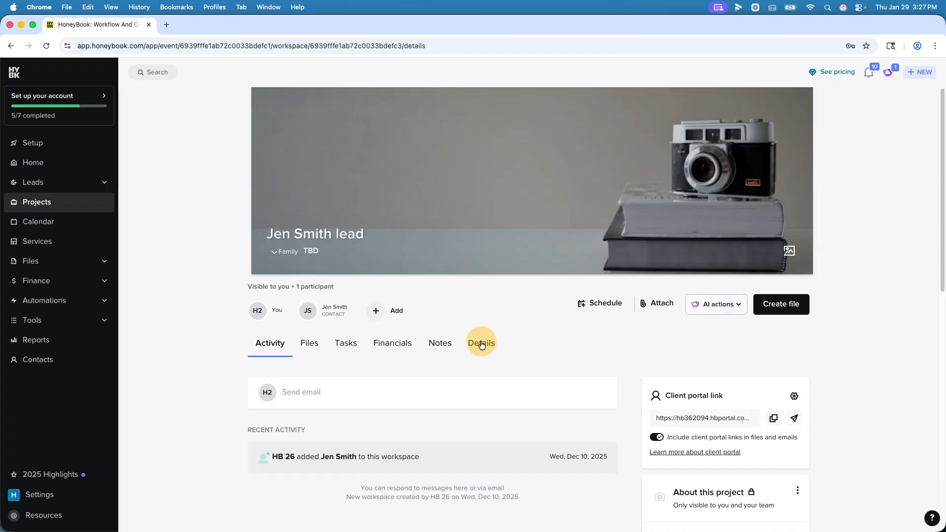
scroll(469, 335, "down", 10)
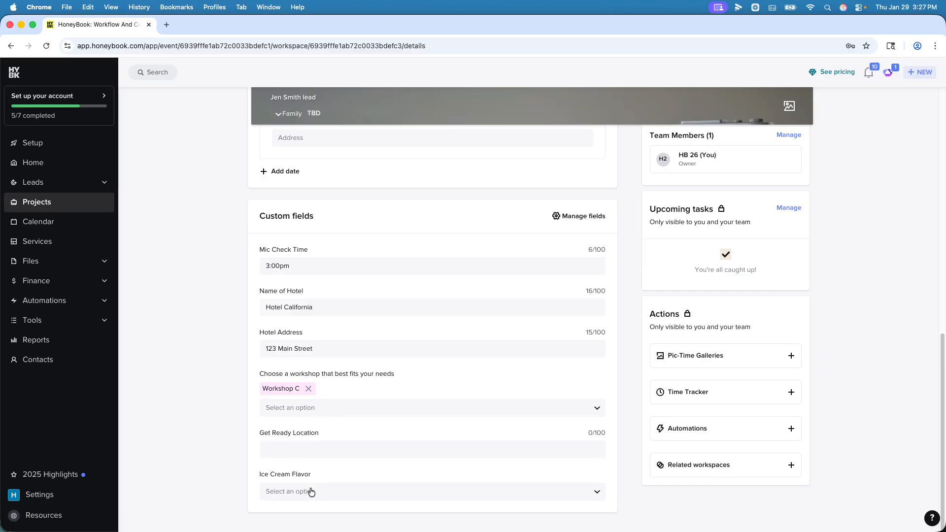
Set the project's Ice Cream Flavor to Sea Salt and review its other custom field values.
left_click(313, 493)
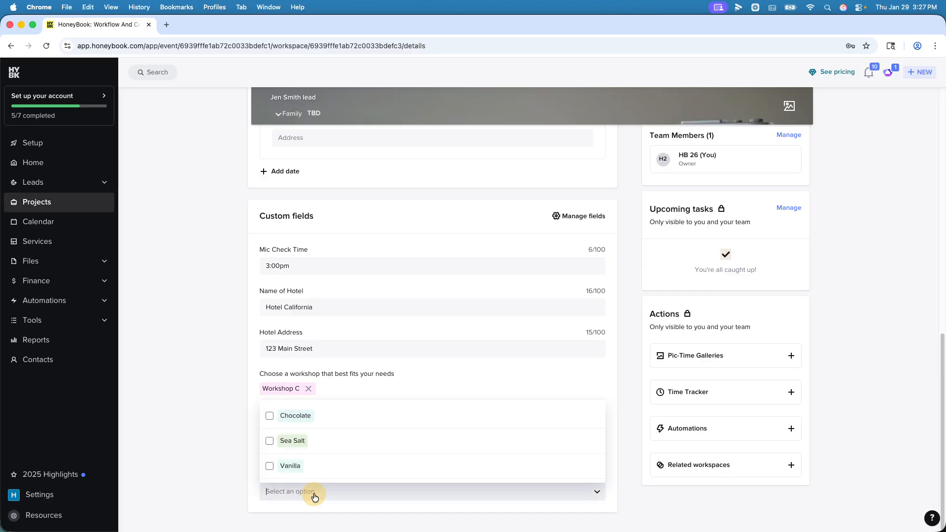
left_click(325, 444)
left_click(204, 492)
left_click(319, 452)
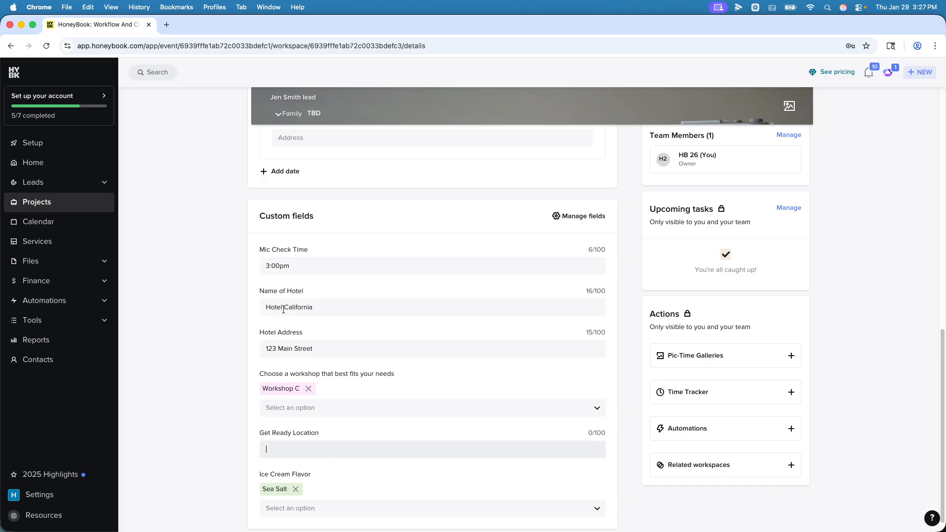
scroll(283, 309, "up", 5)
scroll(368, 351, "down", 5)
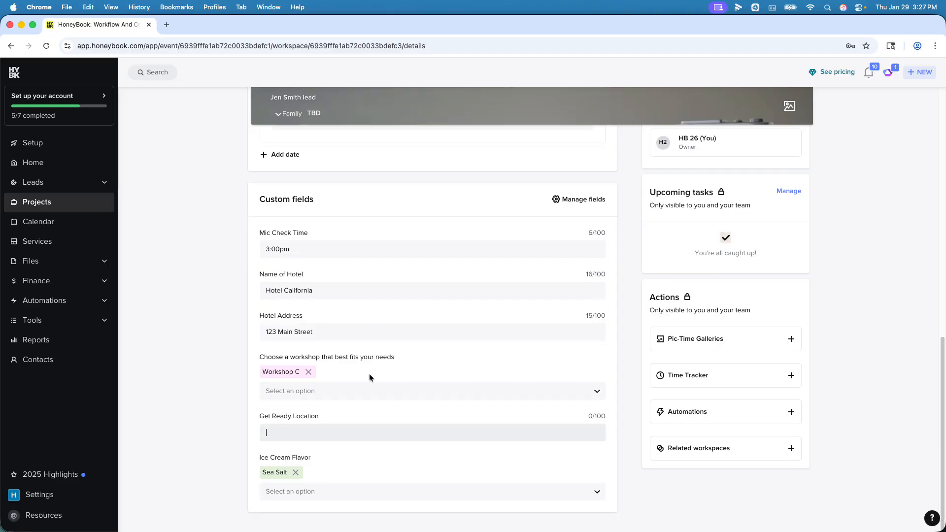
Start an email from the project's activity and fill it with the Untitled email template.
scroll(370, 378, "up", 8)
left_click(269, 152)
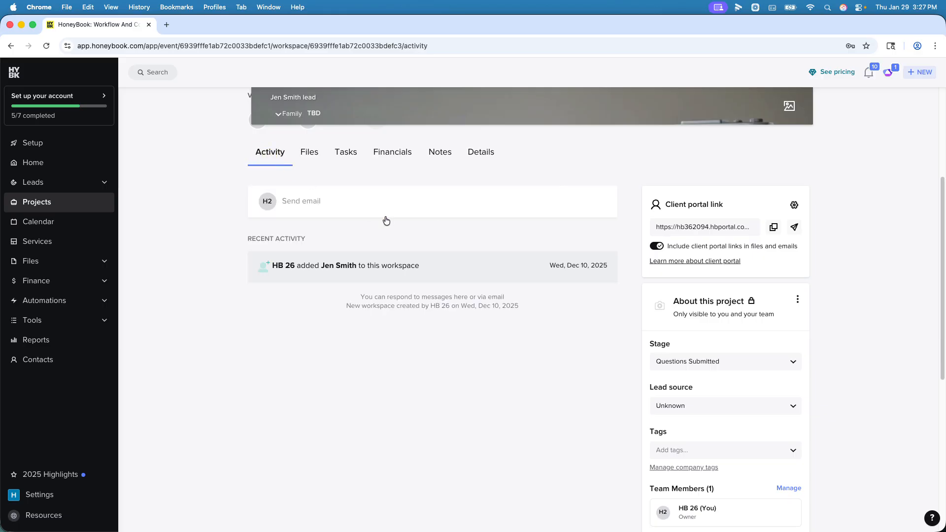
left_click(387, 202)
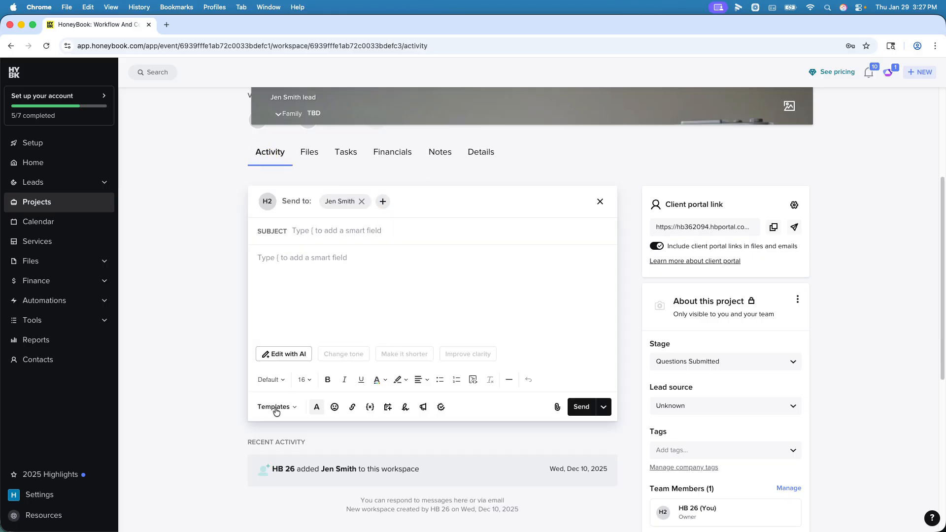
left_click(275, 407)
scroll(394, 354, "down", 3)
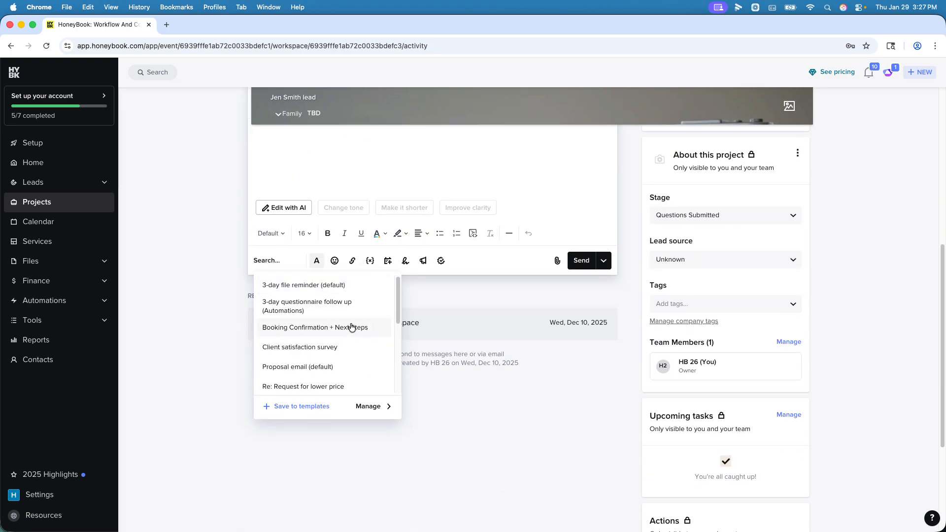
scroll(351, 326, "down", 5)
left_click(315, 380)
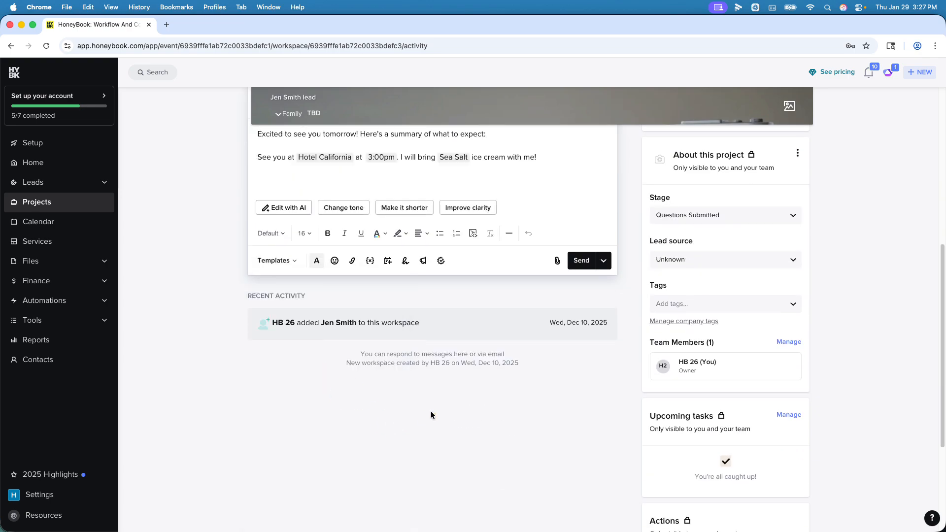
scroll(433, 415, "up", 3)
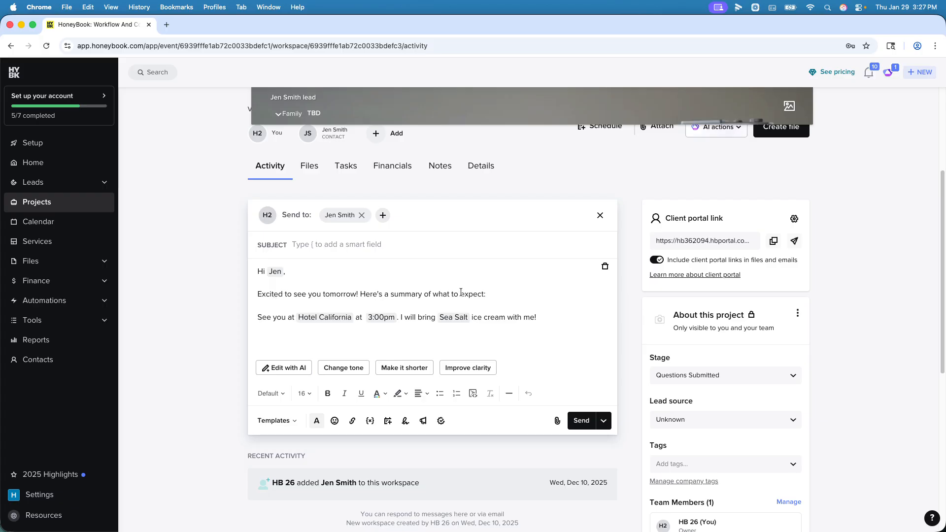